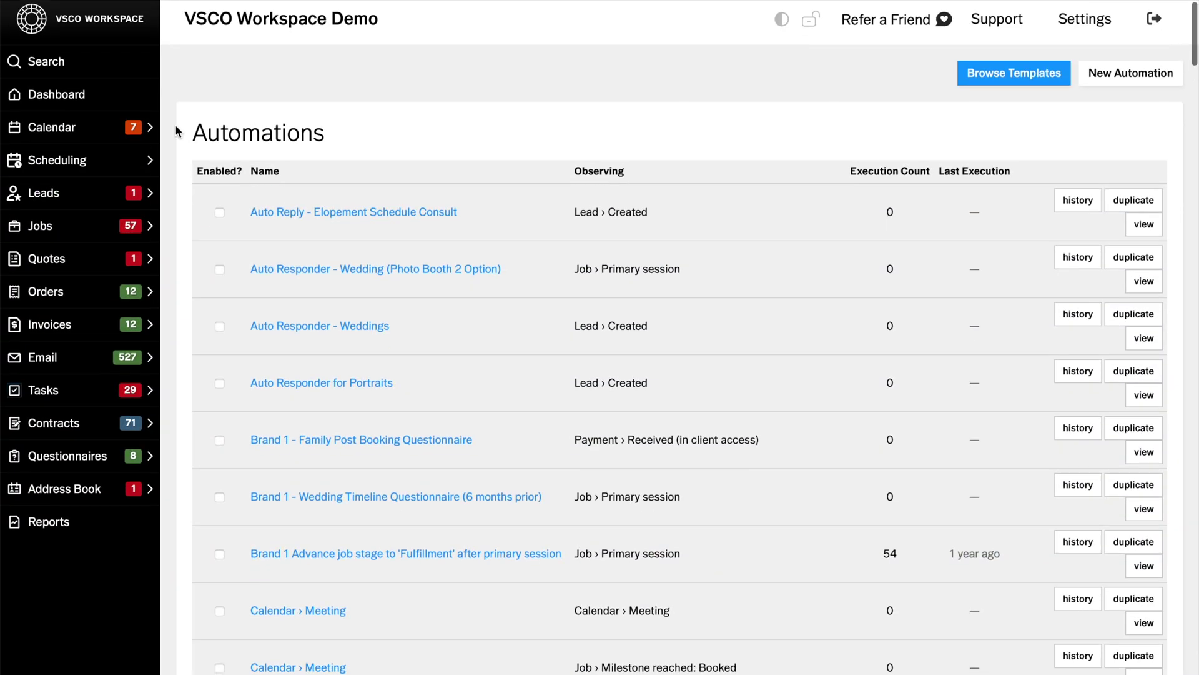
scroll(174, 129, down, 4)
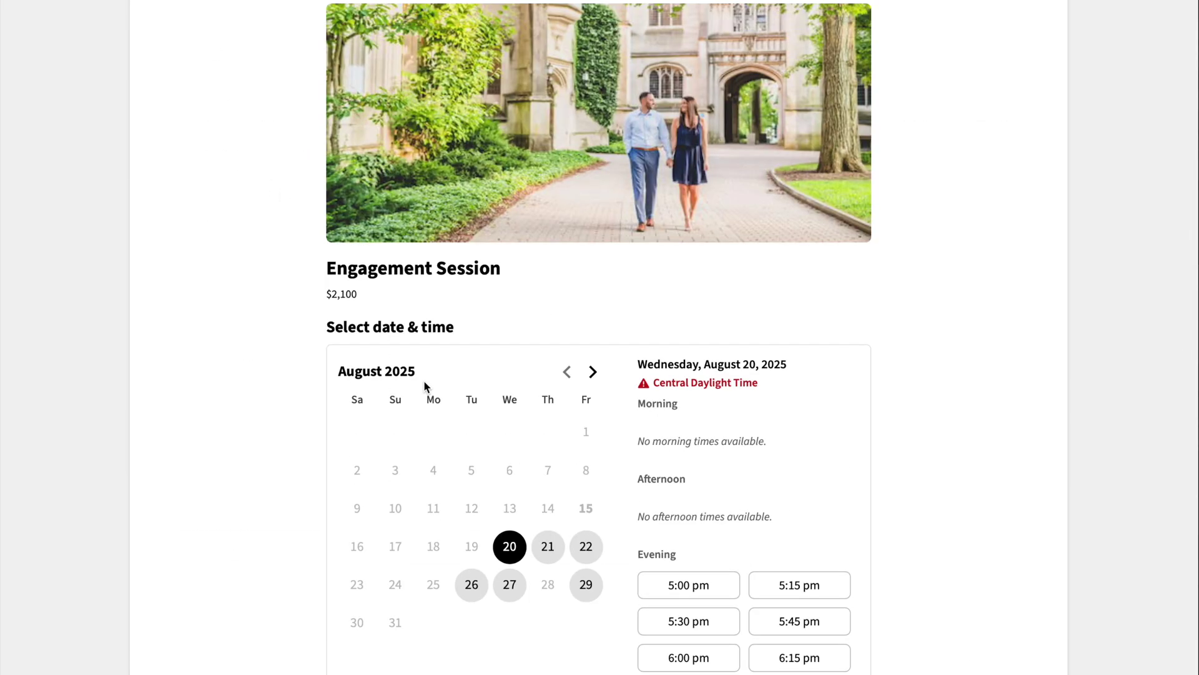
scroll(722, 586, down, 2)
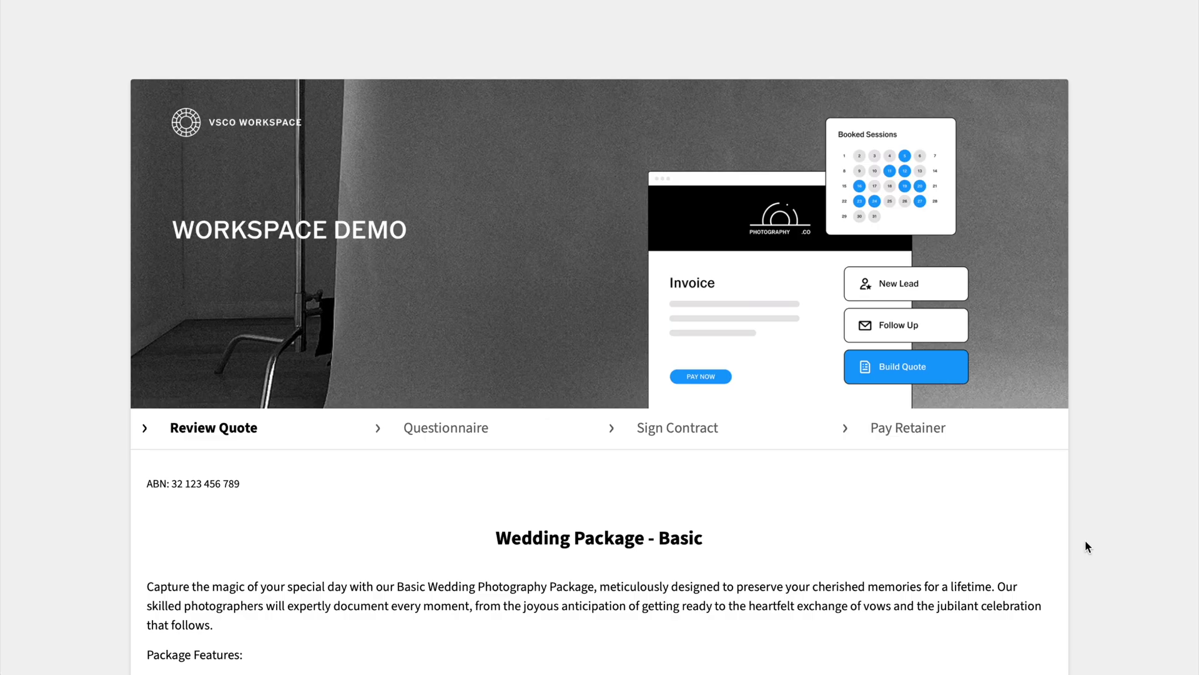
scroll(1085, 540, down, 5)
scroll(1085, 540, down, 5)
scroll(1085, 540, down, 5)
scroll(1086, 540, down, 3)
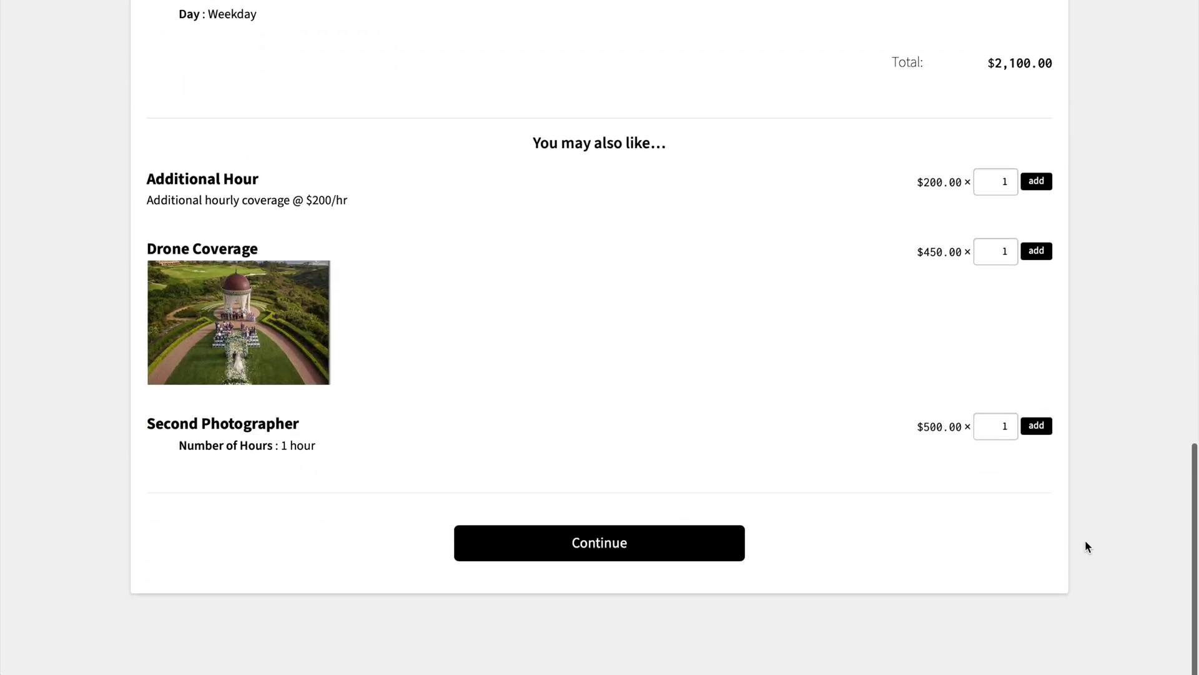
scroll(1086, 540, down, 5)
scroll(83, 363, down, 4)
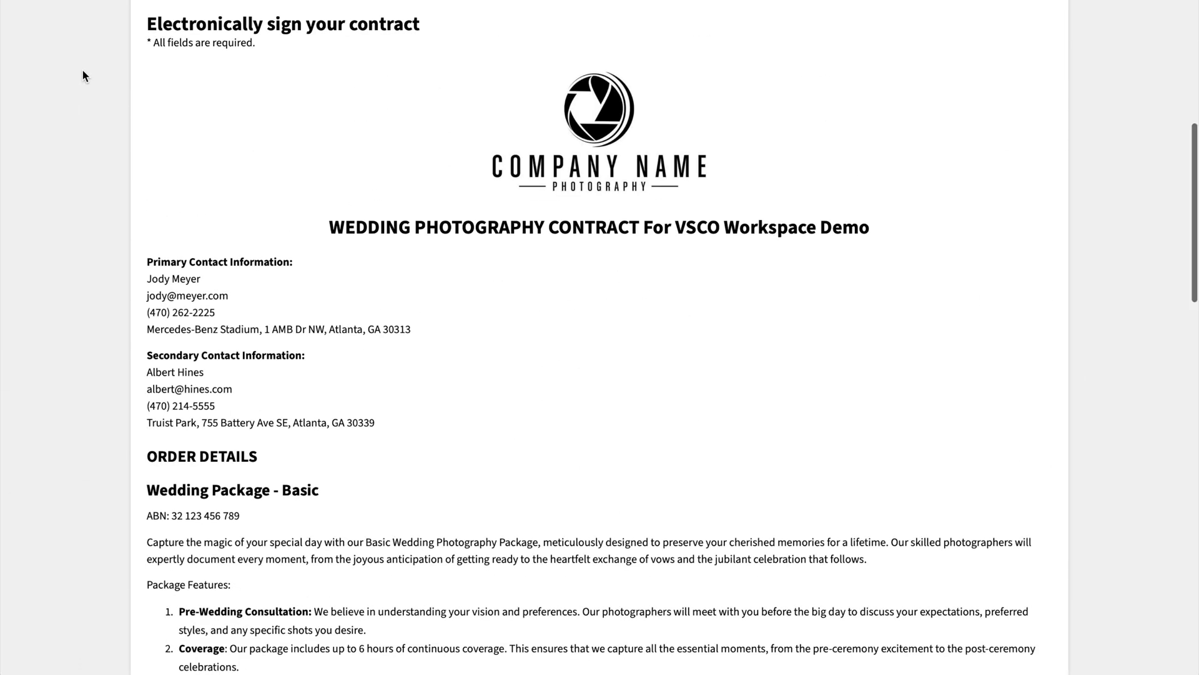
scroll(83, 70, down, 3)
scroll(82, 71, down, 4)
scroll(83, 70, down, 4)
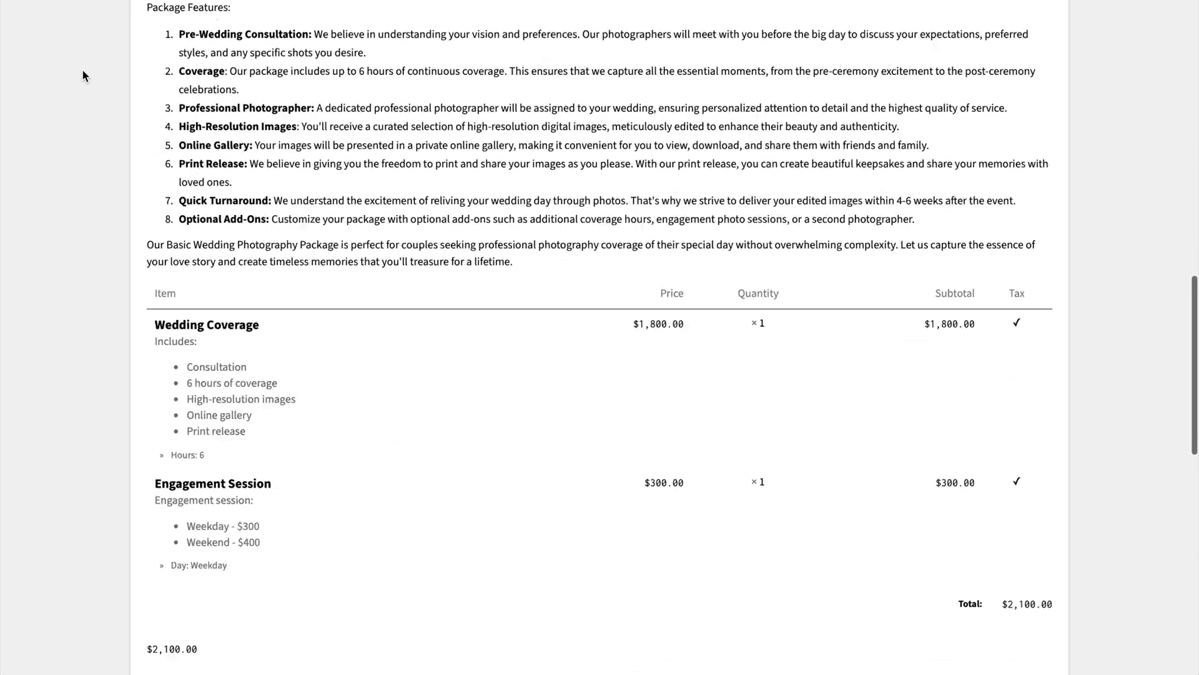
scroll(83, 70, down, 4)
scroll(83, 70, down, 4)
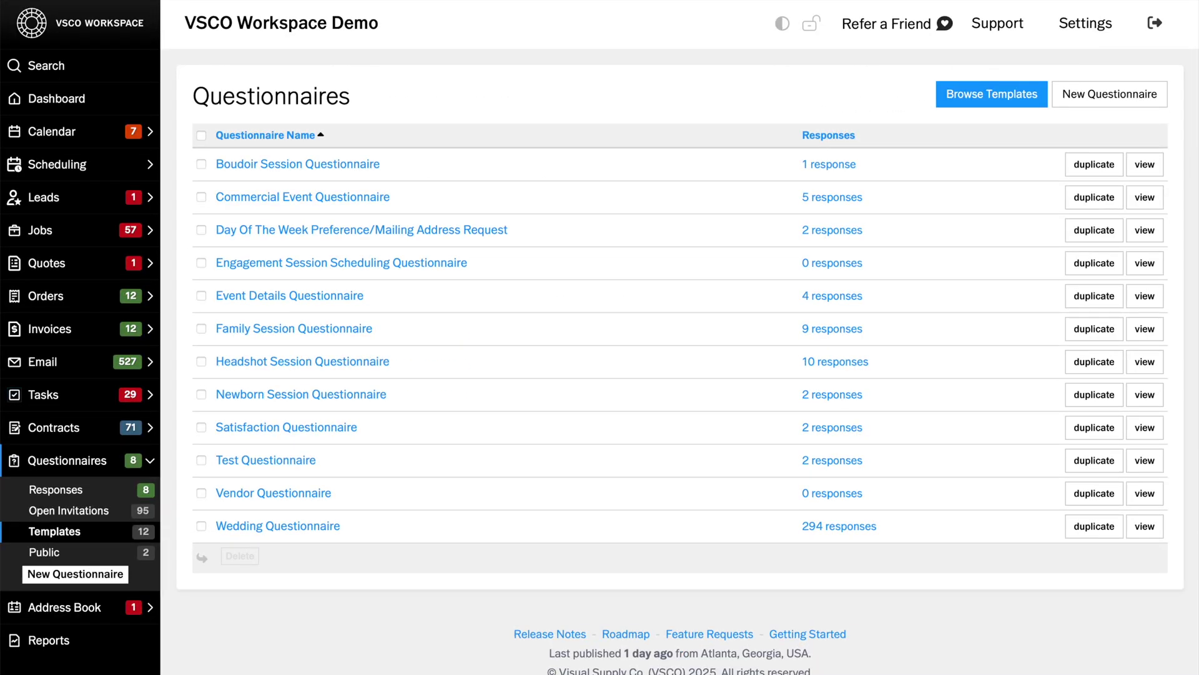
Step: Open the Wedding Questionnaire template from the questionnaire list to preview it
click(1144, 526)
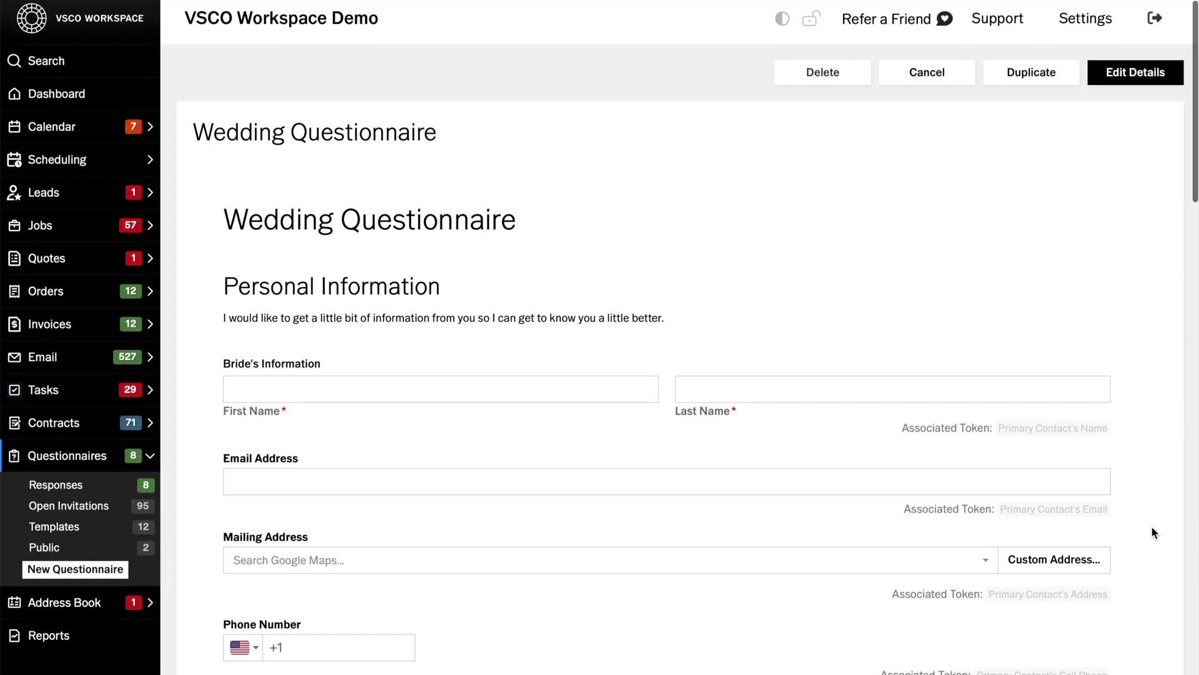
scroll(1152, 533, down, 3)
scroll(1151, 532, down, 3)
scroll(1151, 533, down, 2)
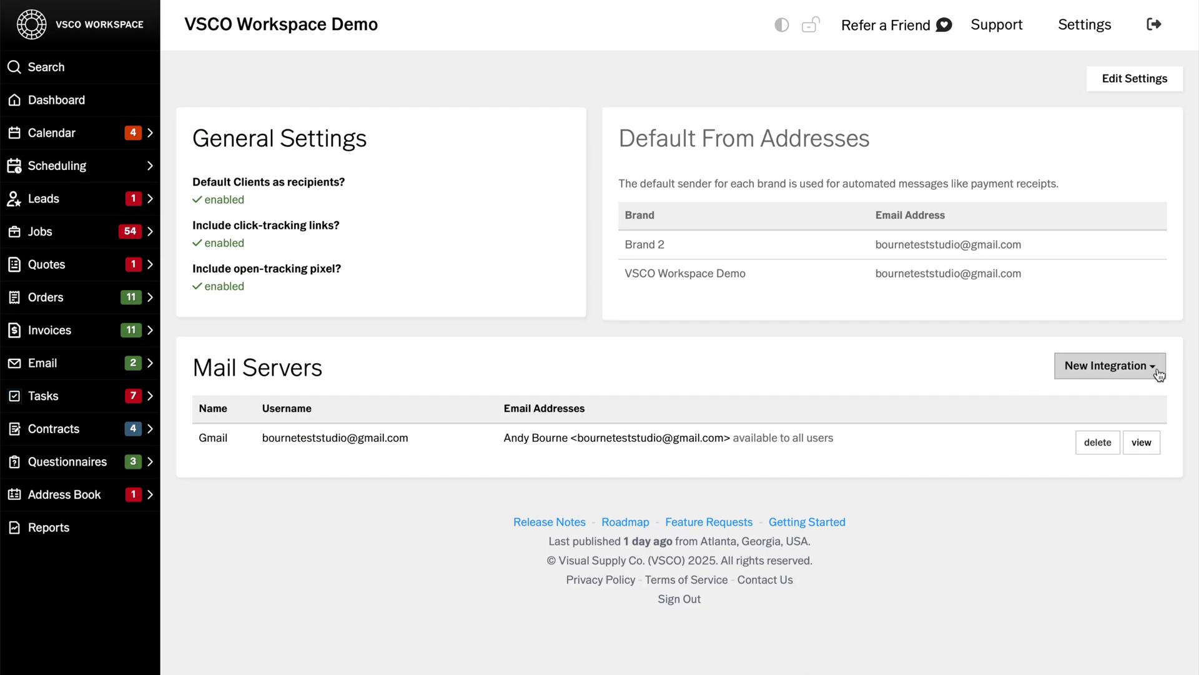
Step: Start adding a new email integration from the Email settings
click(1110, 366)
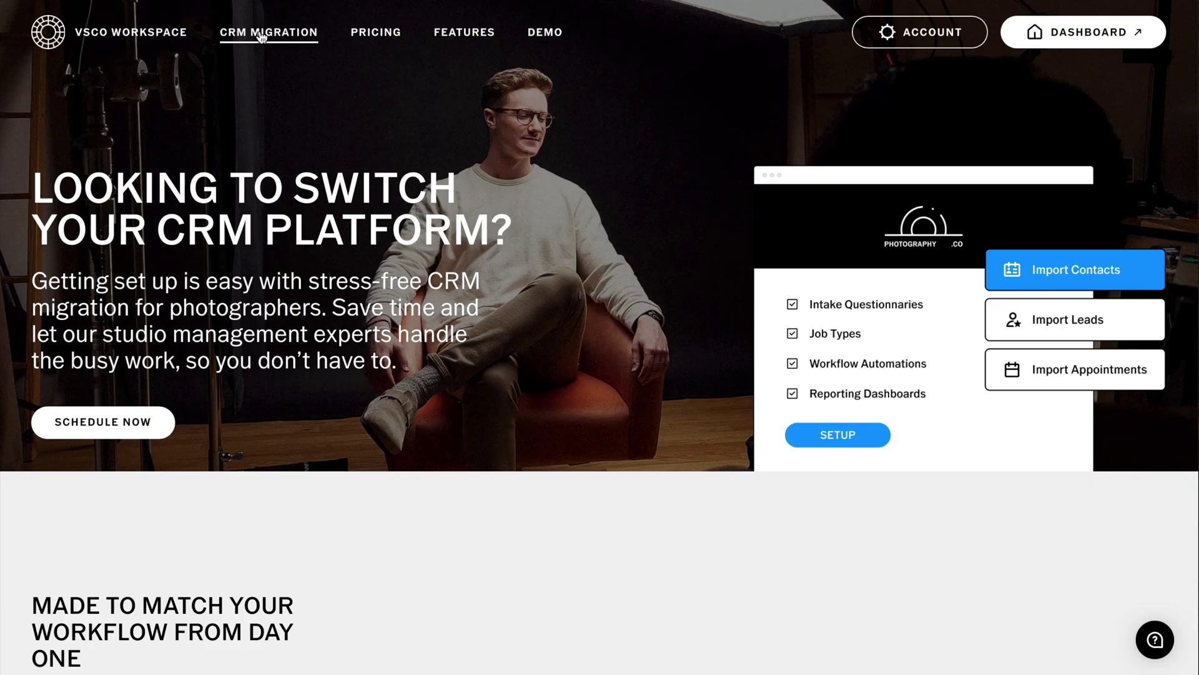
scroll(260, 35, down, 6)
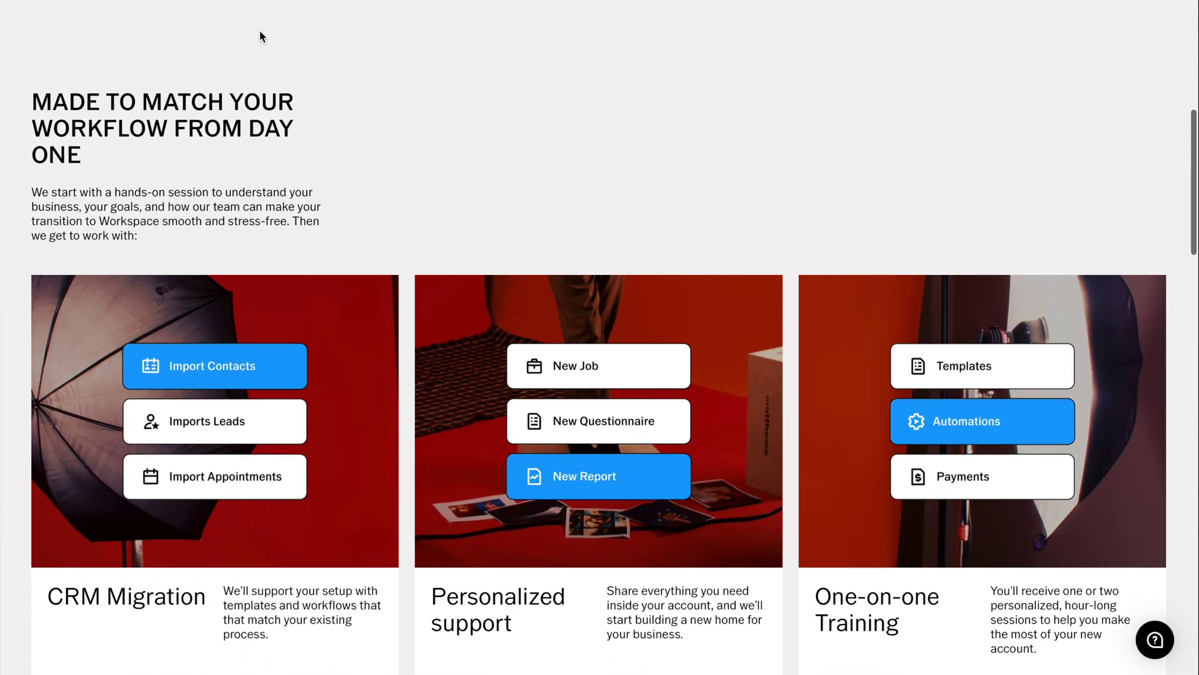
scroll(260, 36, down, 5)
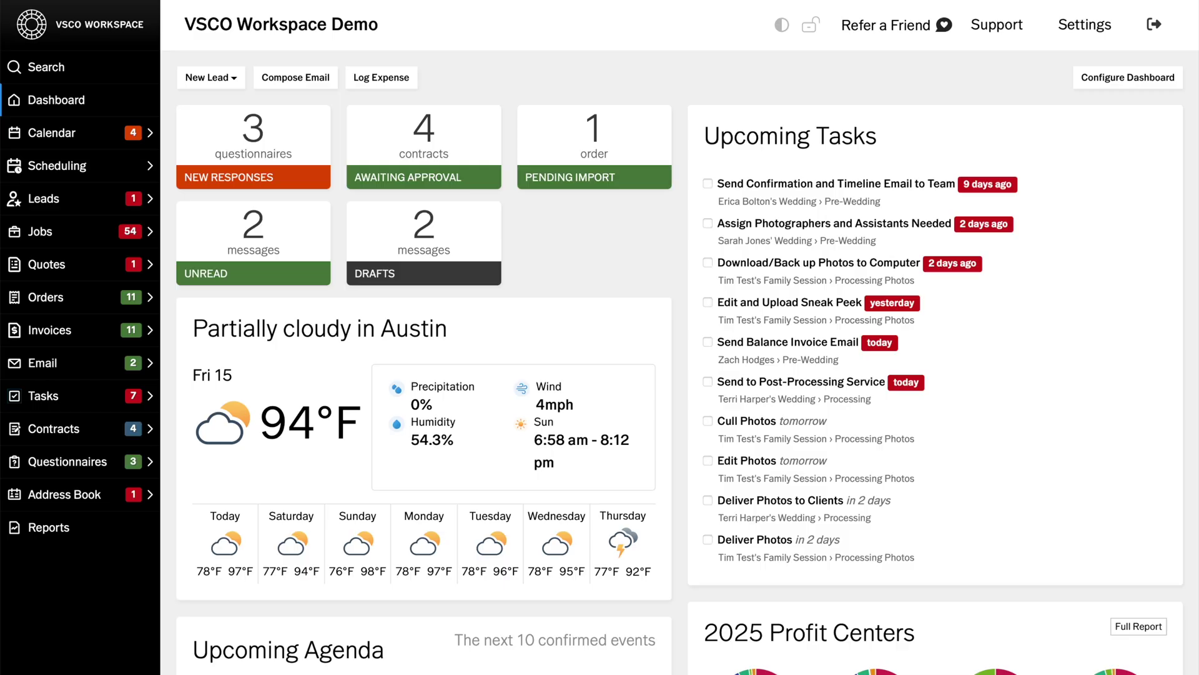
click(1115, 78)
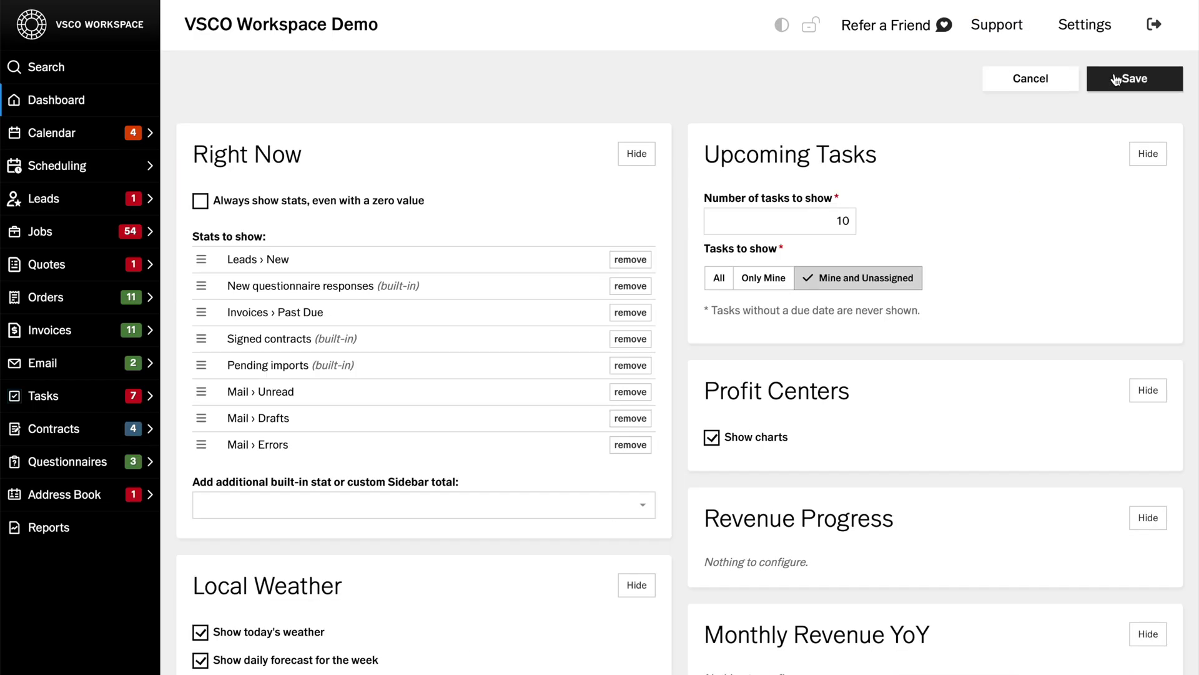
click(1116, 80)
scroll(1115, 77, down, 2)
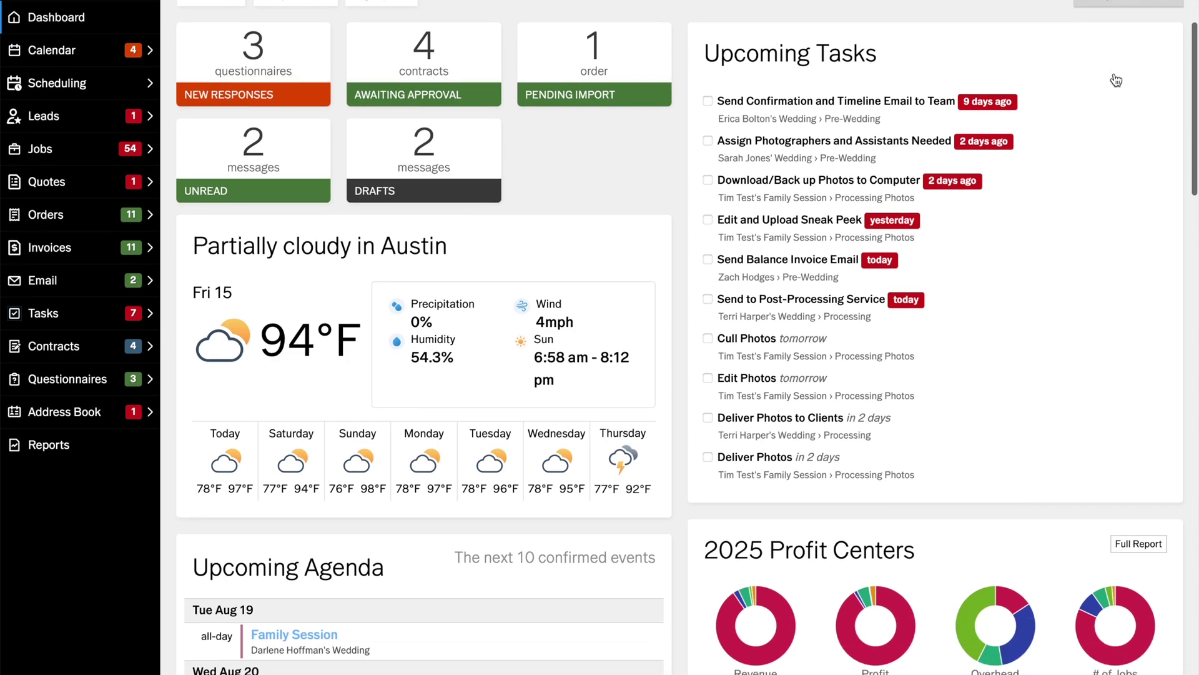
scroll(1116, 78, down, 2)
scroll(1116, 78, down, 2)
scroll(1116, 78, down, 2)
scroll(1115, 80, down, 2)
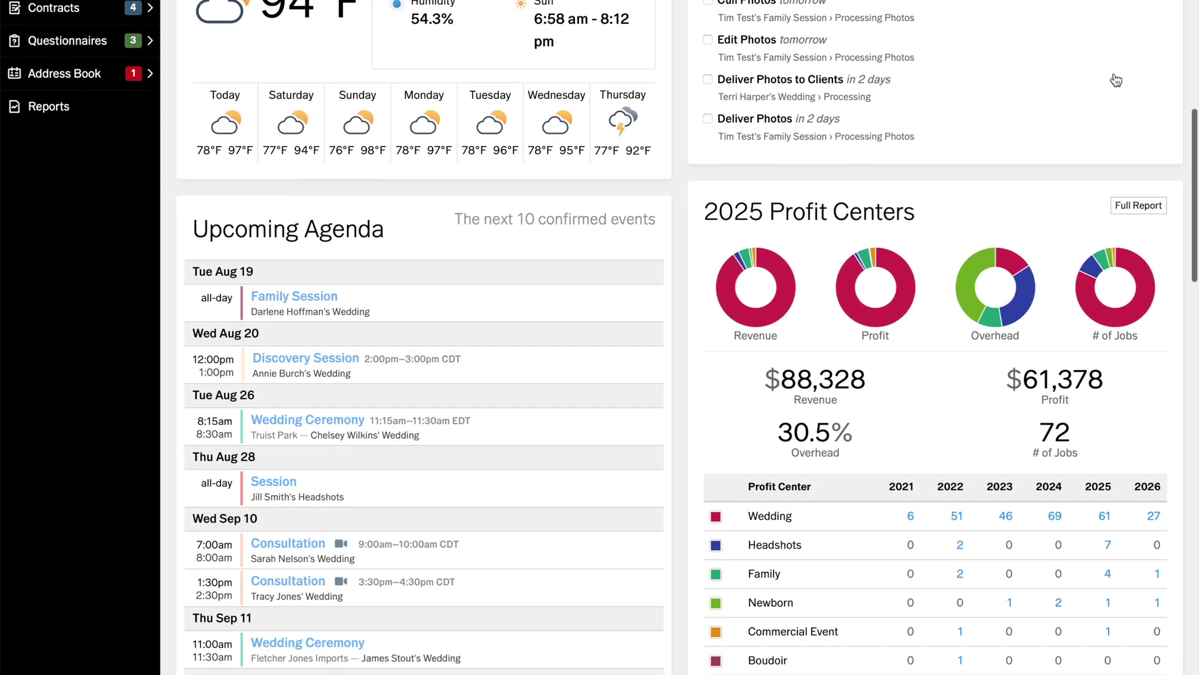
scroll(1115, 80, down, 2)
scroll(1115, 80, down, 2)
scroll(1115, 80, down, 2)
scroll(1115, 80, down, 2)
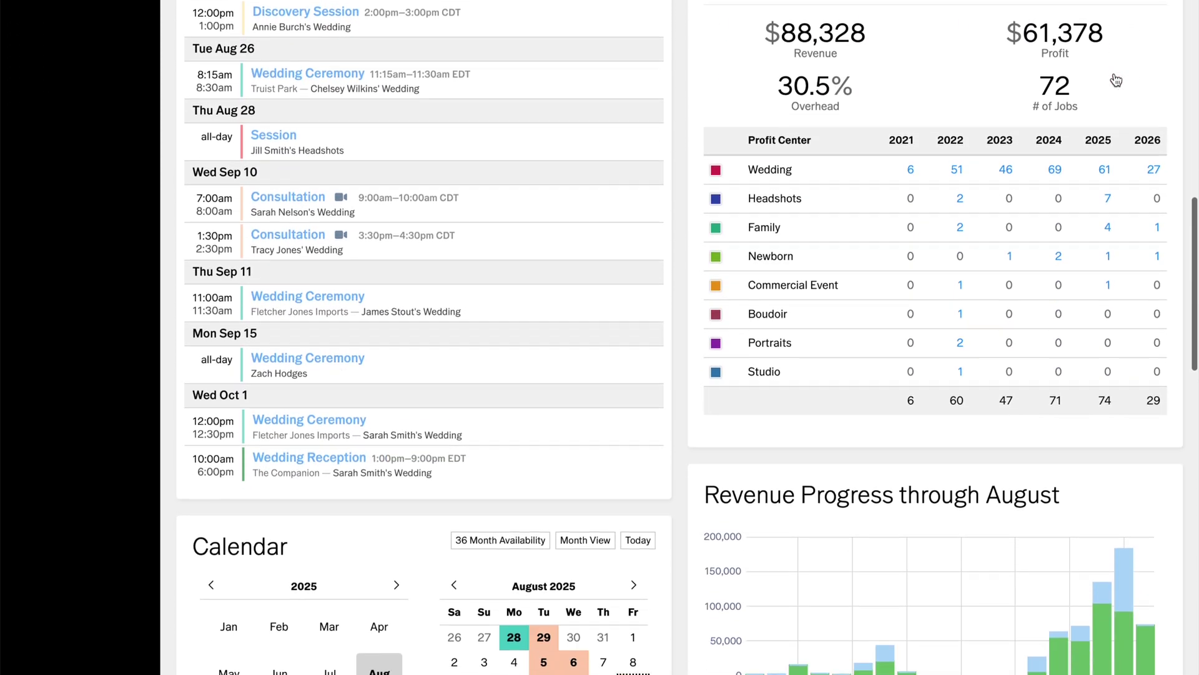
scroll(1115, 79, down, 2)
scroll(1115, 79, down, 2)
scroll(1115, 80, down, 2)
scroll(1116, 80, down, 2)
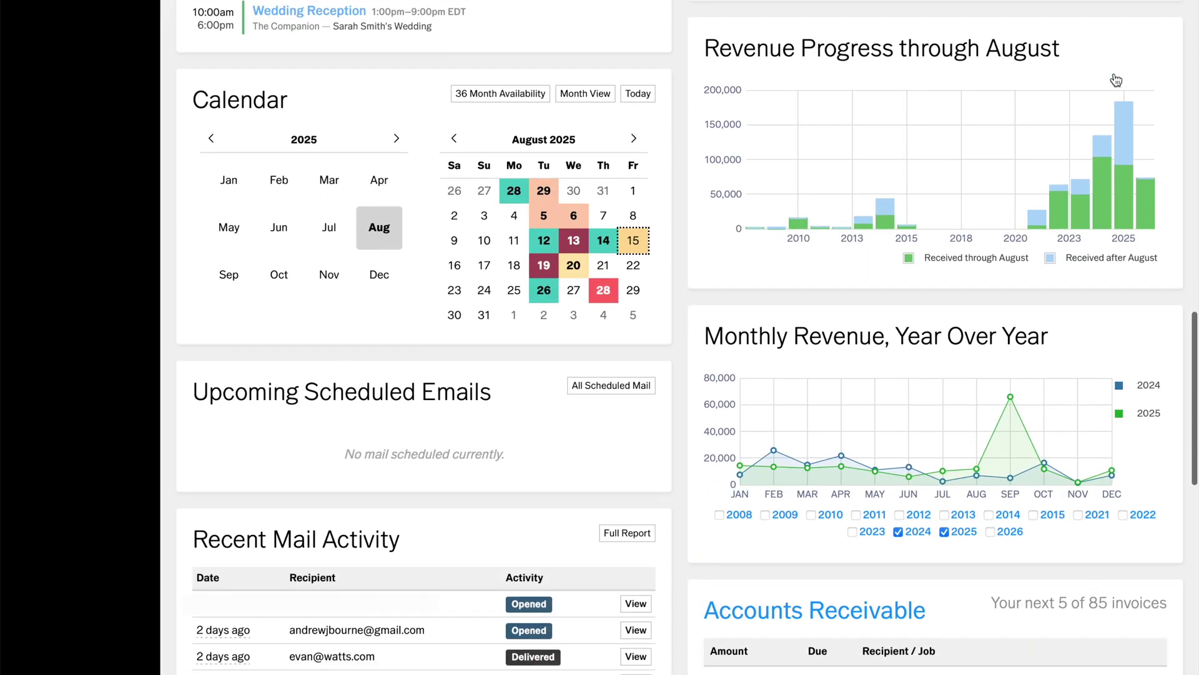
scroll(1115, 80, down, 2)
scroll(1115, 80, down, 2)
scroll(1115, 80, down, 2)
scroll(1115, 80, down, 2)
scroll(1116, 80, down, 2)
scroll(1115, 80, down, 2)
scroll(1115, 80, down, 2)
scroll(1115, 80, down, 1)
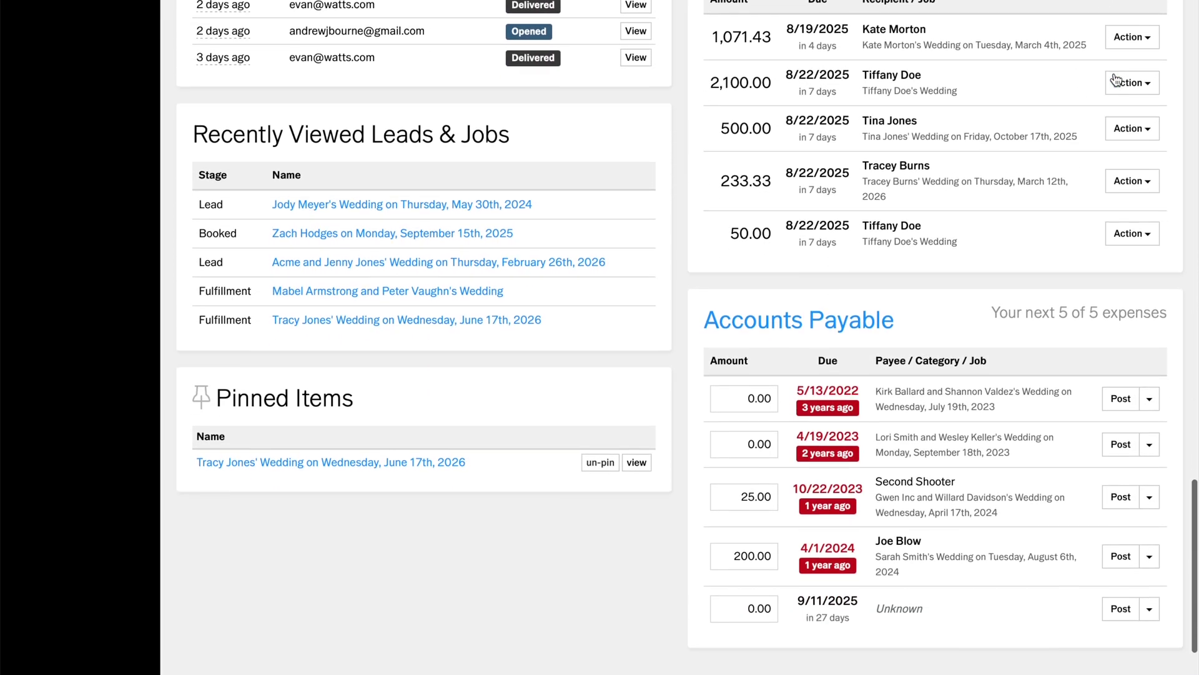
scroll(1115, 80, up, 10)
scroll(1116, 80, up, 10)
scroll(1115, 79, down, 1)
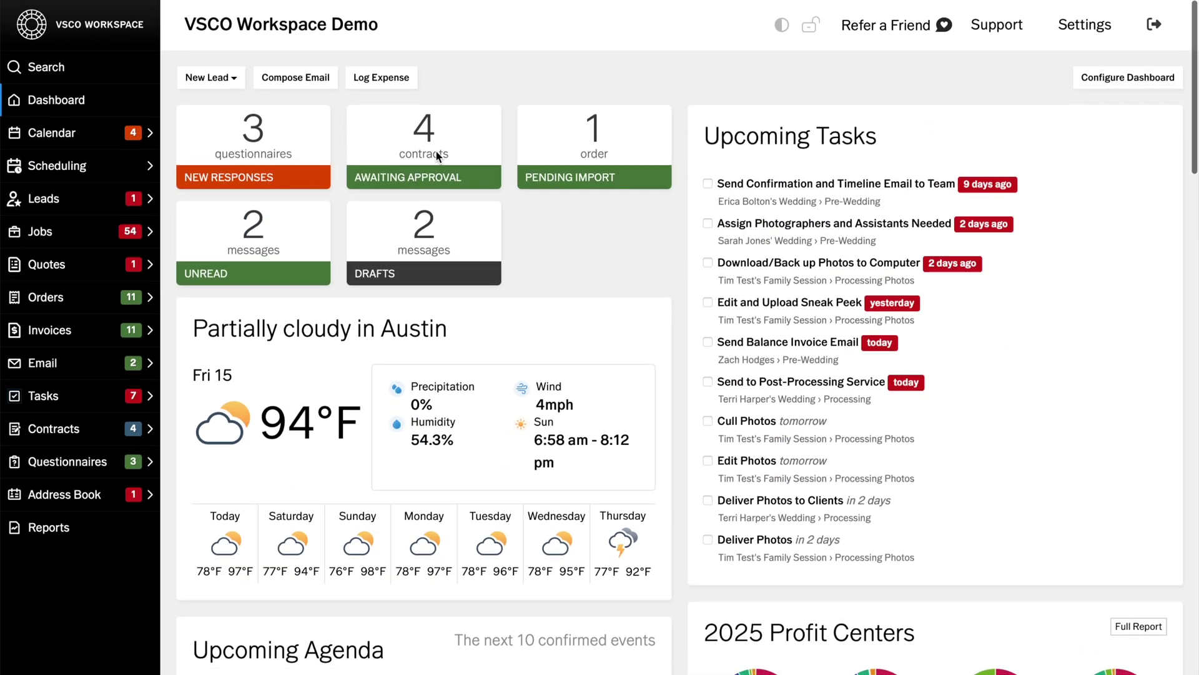
click(152, 200)
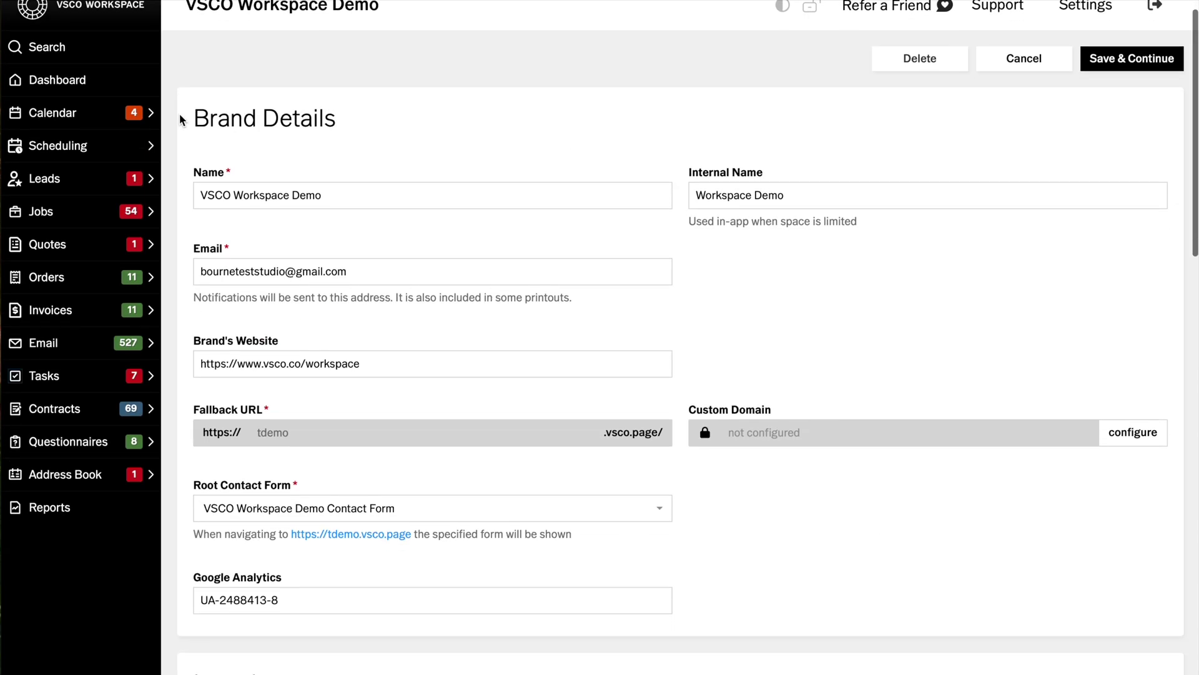
scroll(181, 113, down, 5)
scroll(180, 114, down, 3)
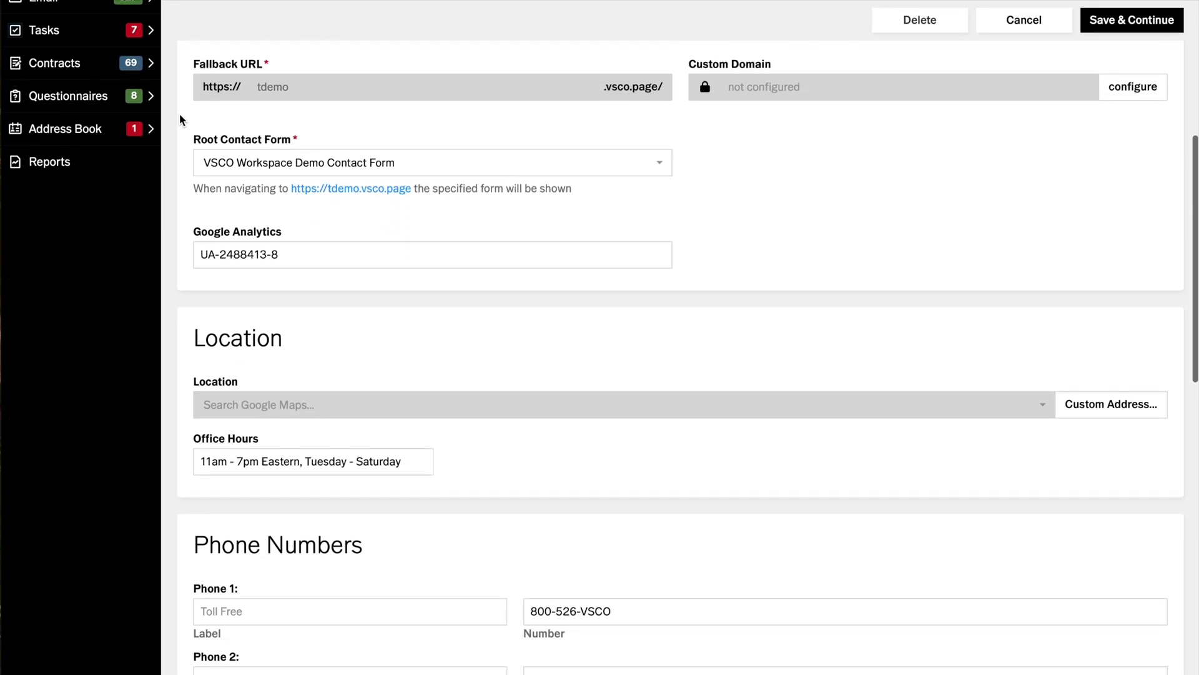
scroll(179, 113, down, 3)
scroll(180, 114, down, 2)
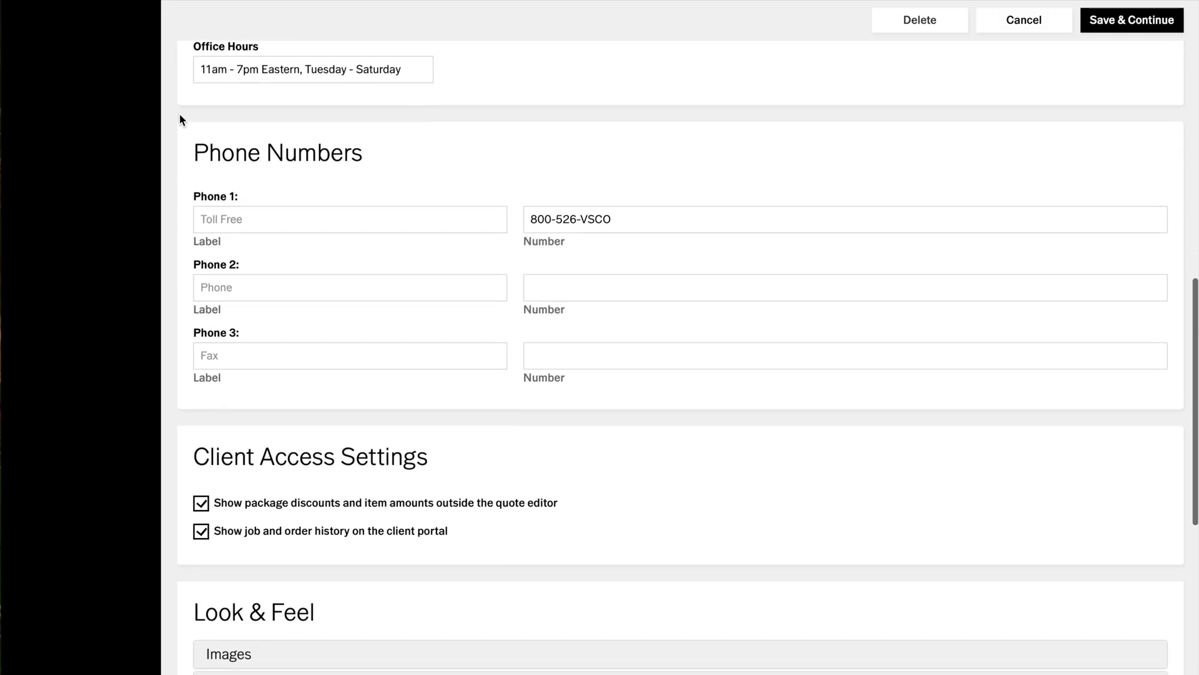
scroll(179, 114, down, 2)
scroll(179, 114, down, 1)
scroll(179, 114, down, 2)
scroll(178, 113, down, 1)
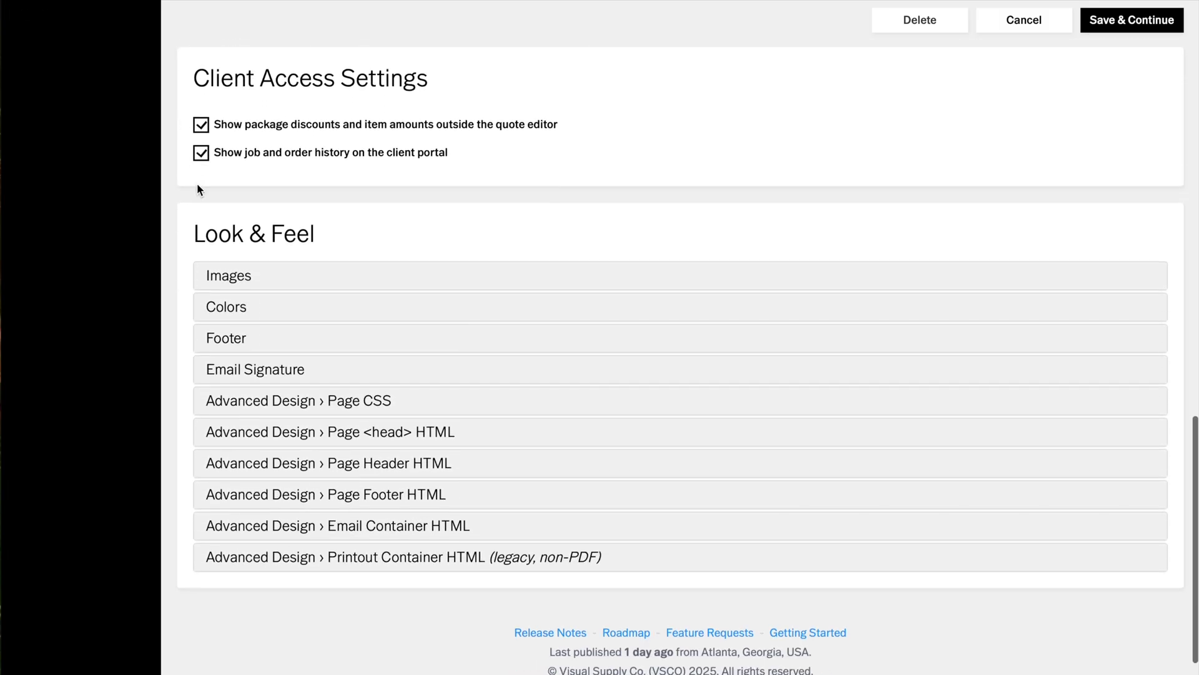
Step: Expand the Colors settings under Brand Details' Look & Feel section
click(226, 307)
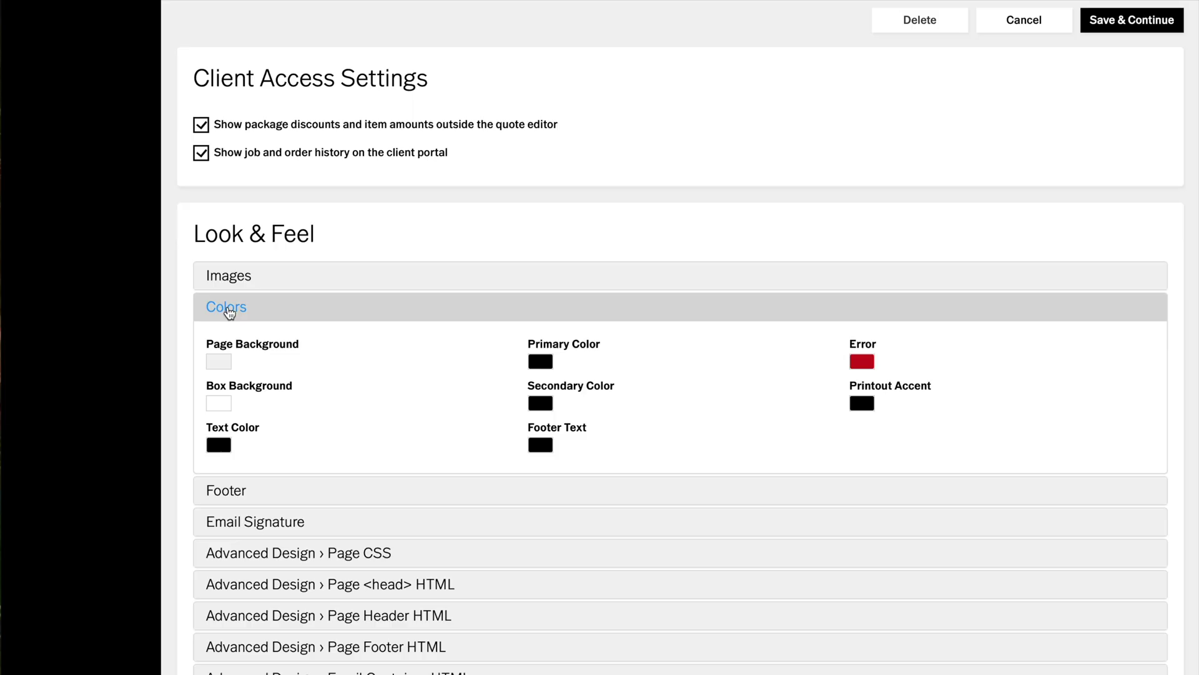
scroll(228, 312, down, 3)
scroll(228, 311, down, 2)
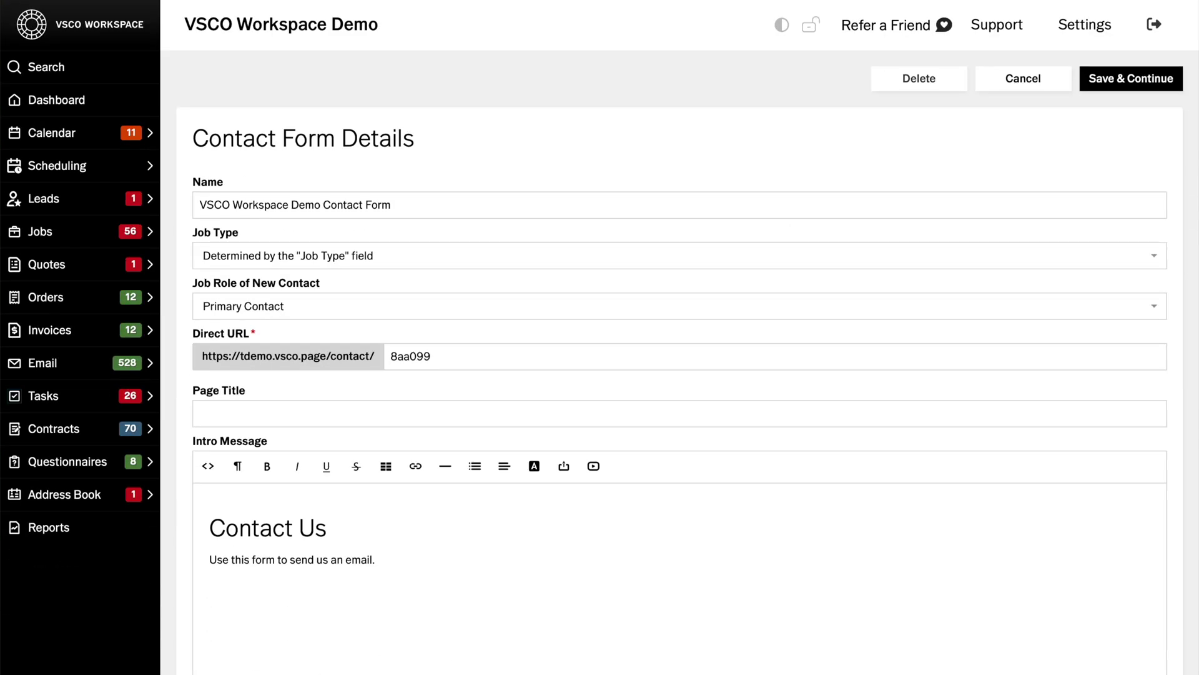
scroll(168, 108, down, 1)
scroll(168, 106, down, 2)
scroll(168, 108, down, 2)
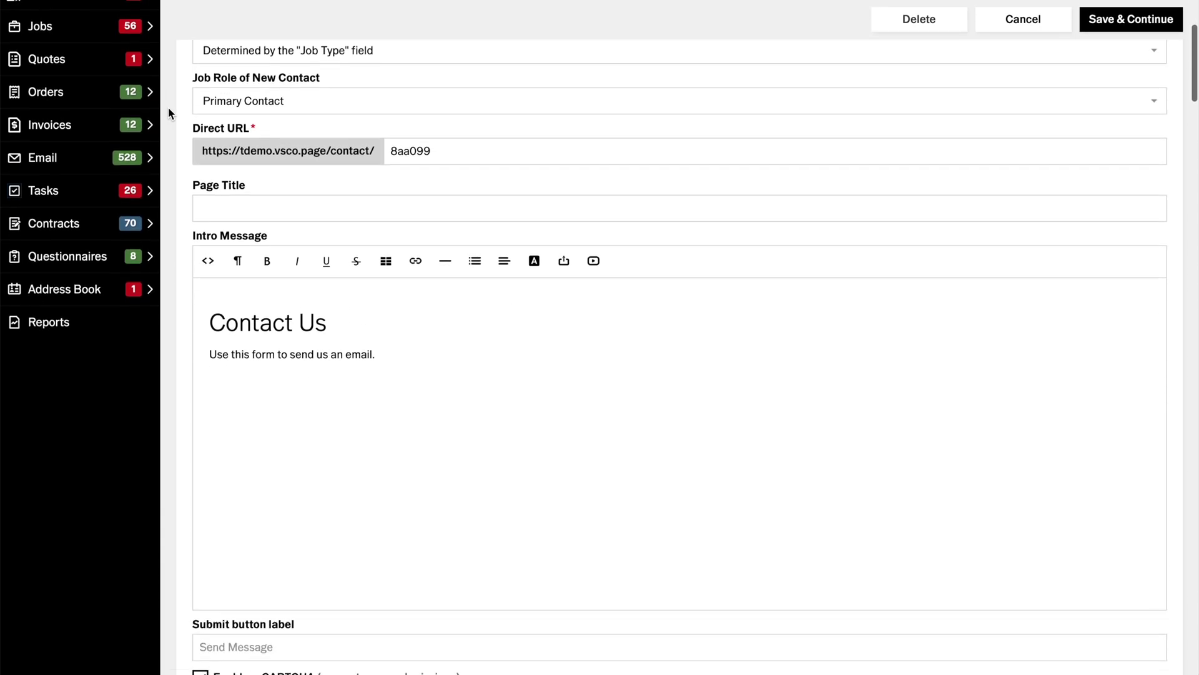
scroll(168, 108, down, 2)
scroll(168, 107, down, 3)
scroll(168, 107, down, 3)
scroll(168, 107, down, 3)
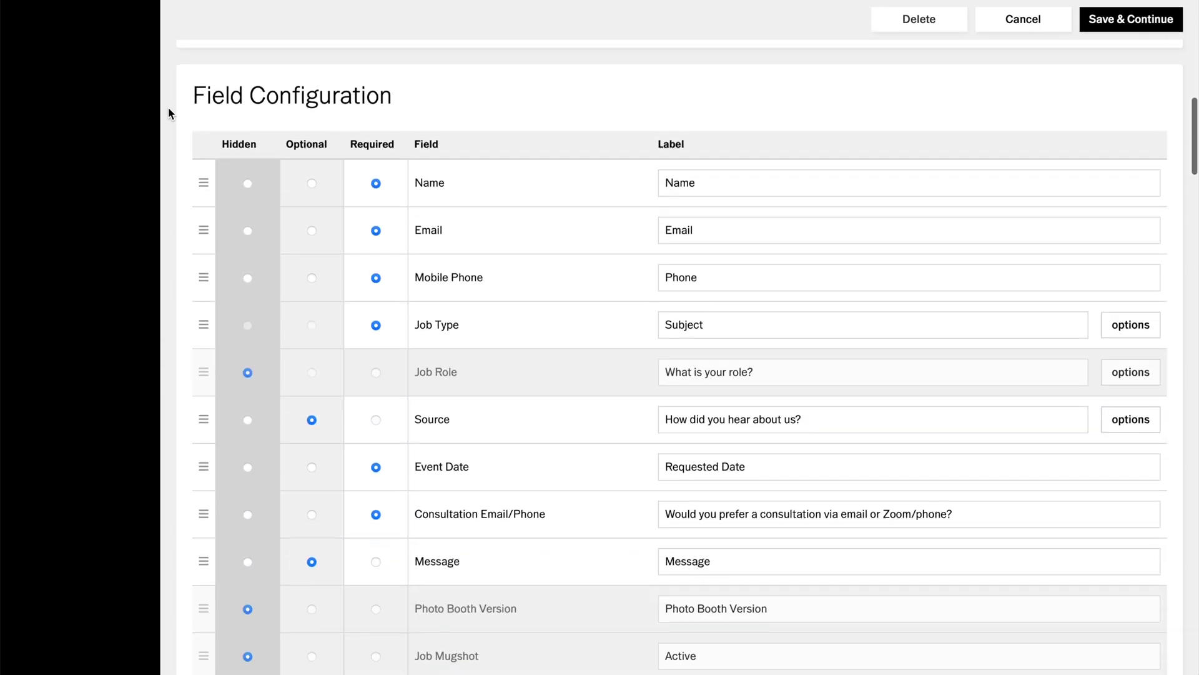
scroll(168, 107, down, 3)
scroll(167, 107, down, 4)
scroll(167, 107, down, 4)
scroll(168, 107, down, 4)
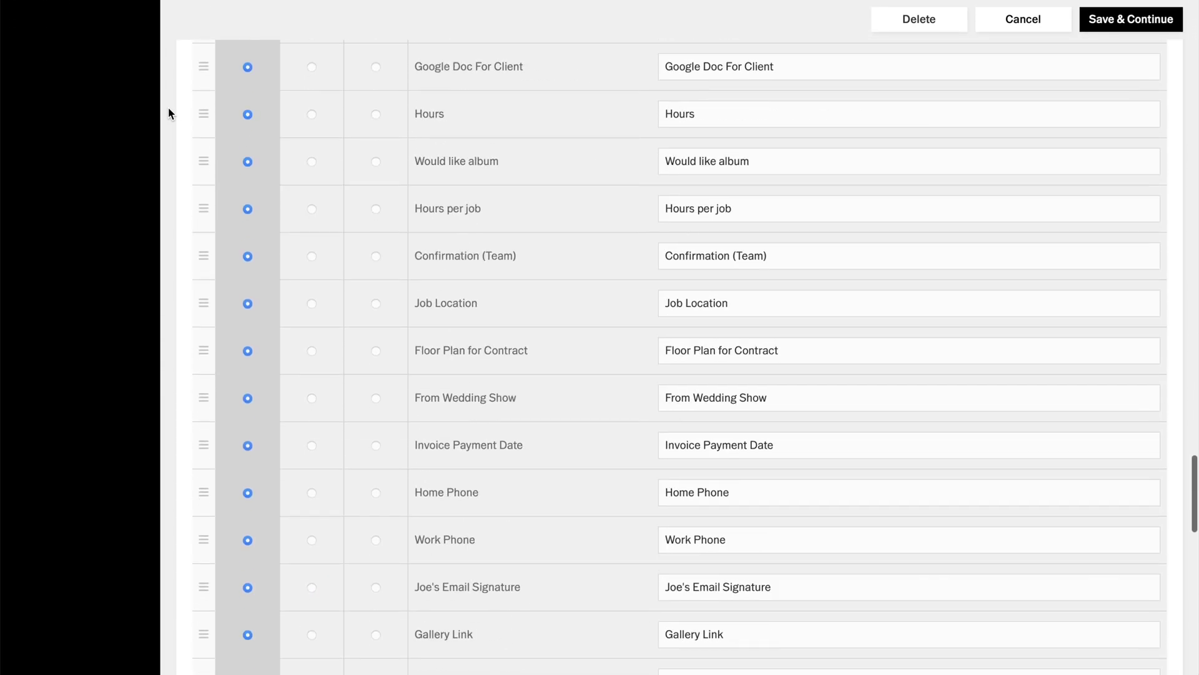
scroll(168, 107, down, 5)
scroll(168, 107, down, 2)
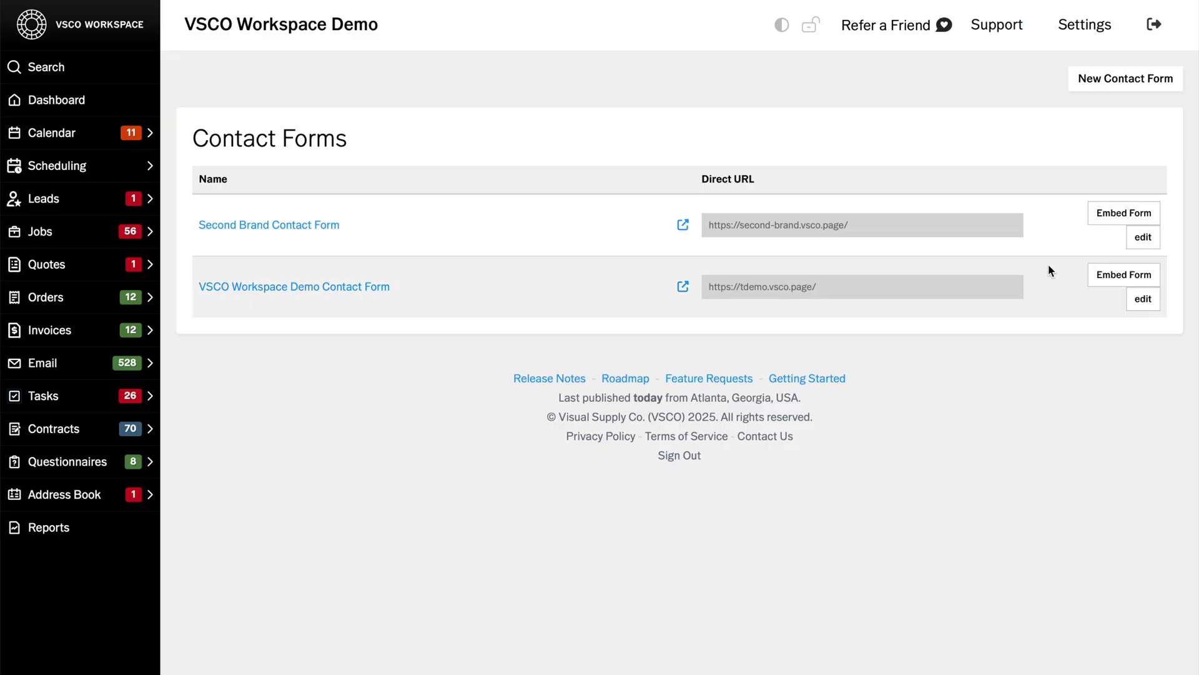
Step: Get the demo contact form's embed code and start filling in the live inquiry form
click(1110, 277)
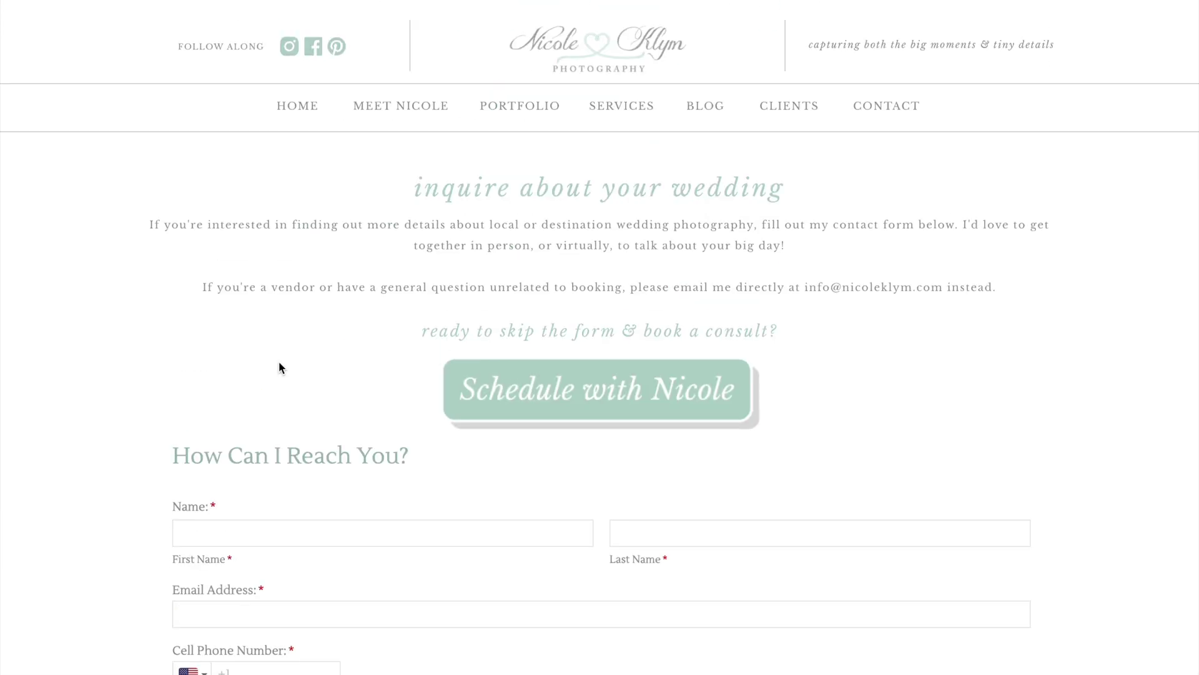
scroll(278, 360, down, 3)
scroll(279, 362, down, 3)
scroll(279, 361, down, 3)
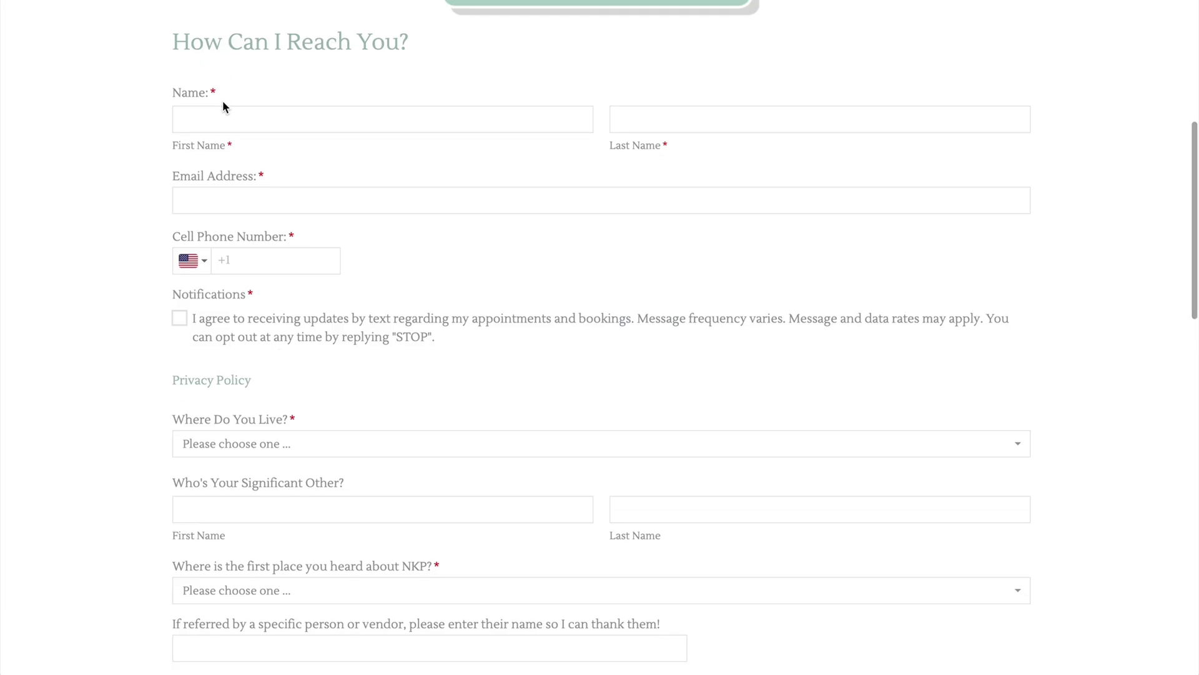
text(Zach)
key(Tab)
text(H)
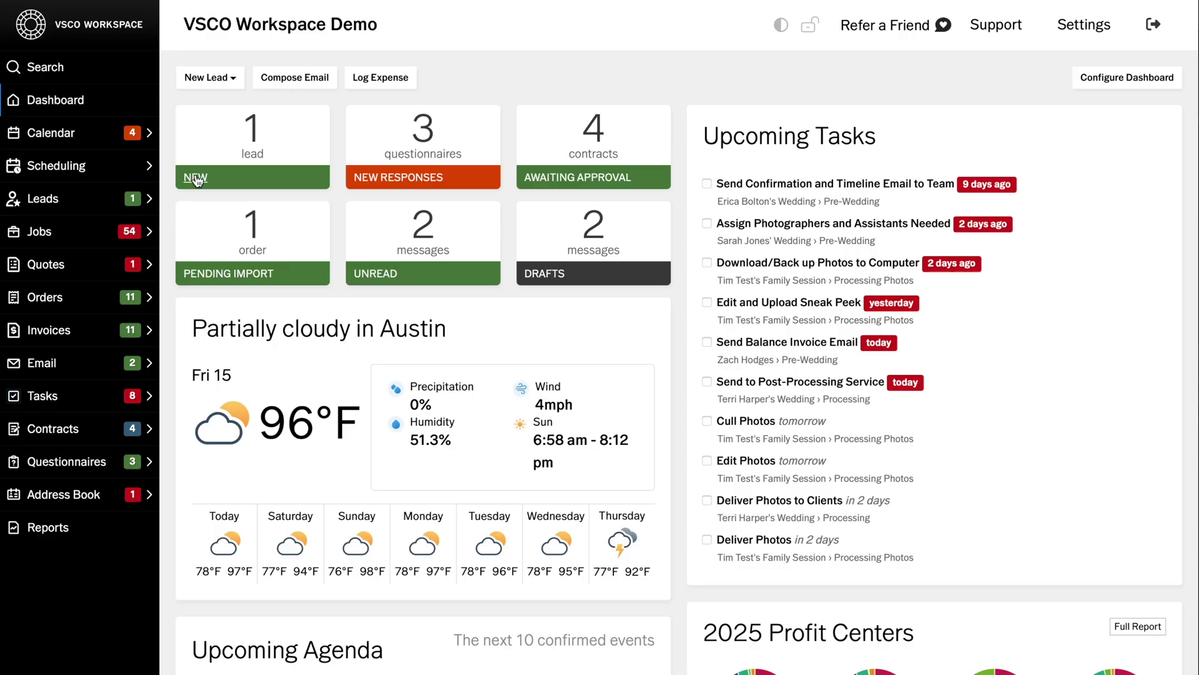
click(195, 181)
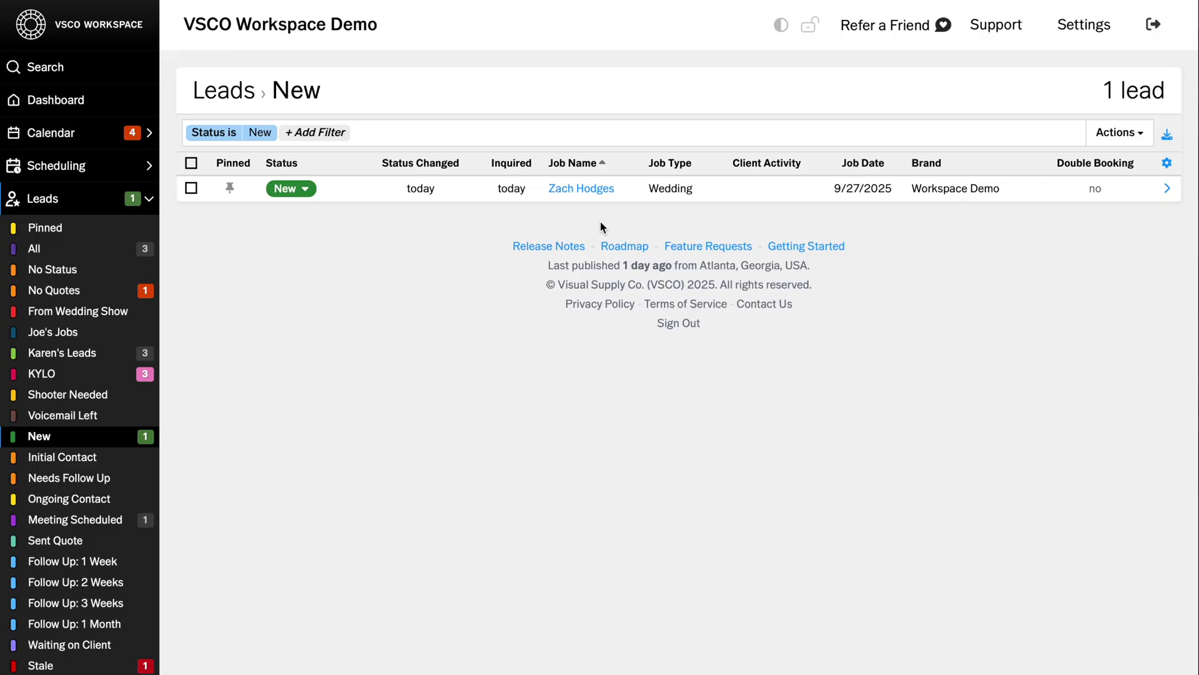
click(588, 186)
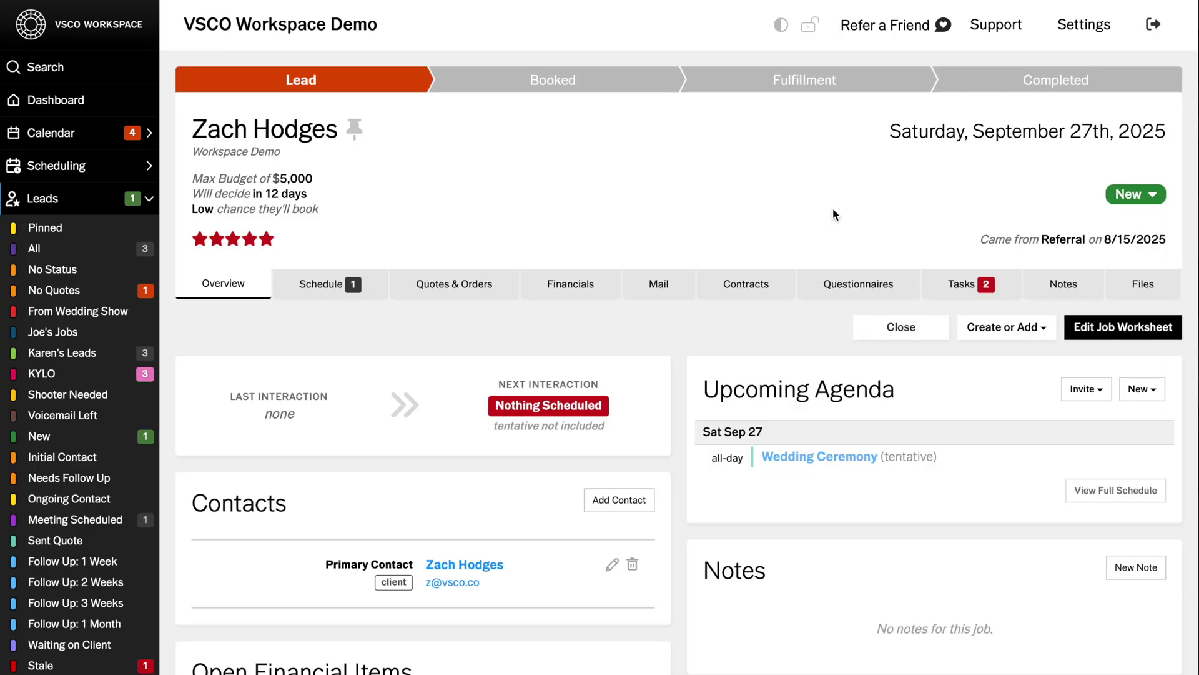
click(1152, 198)
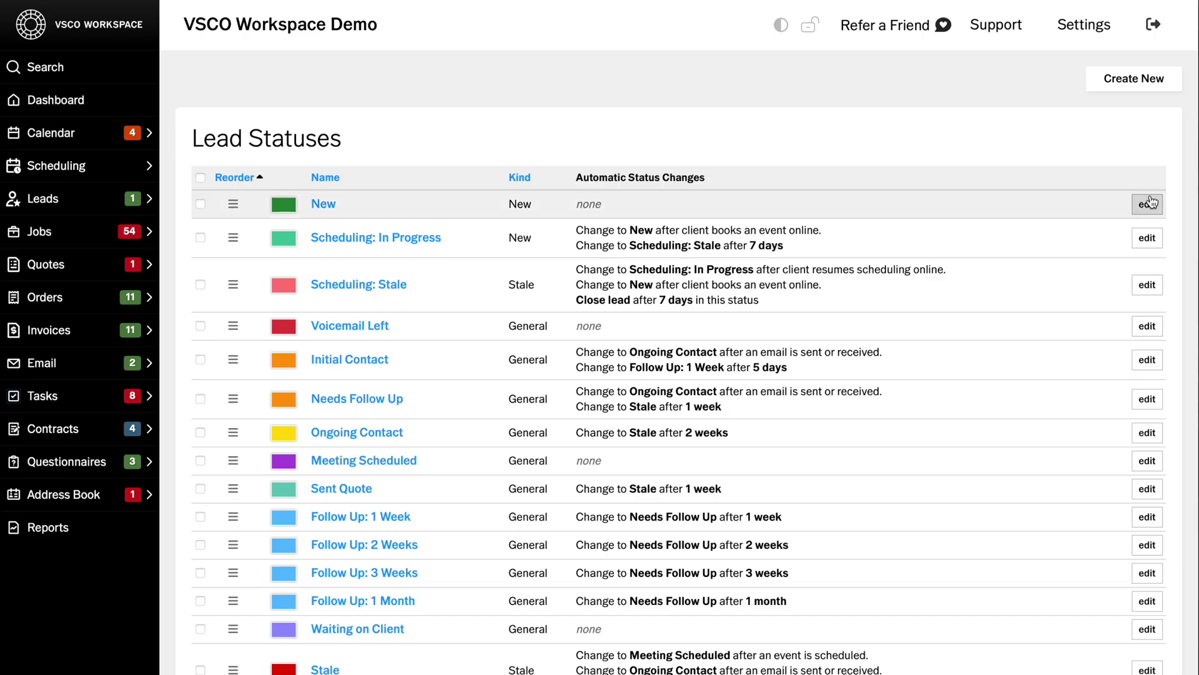
scroll(1150, 202, down, 3)
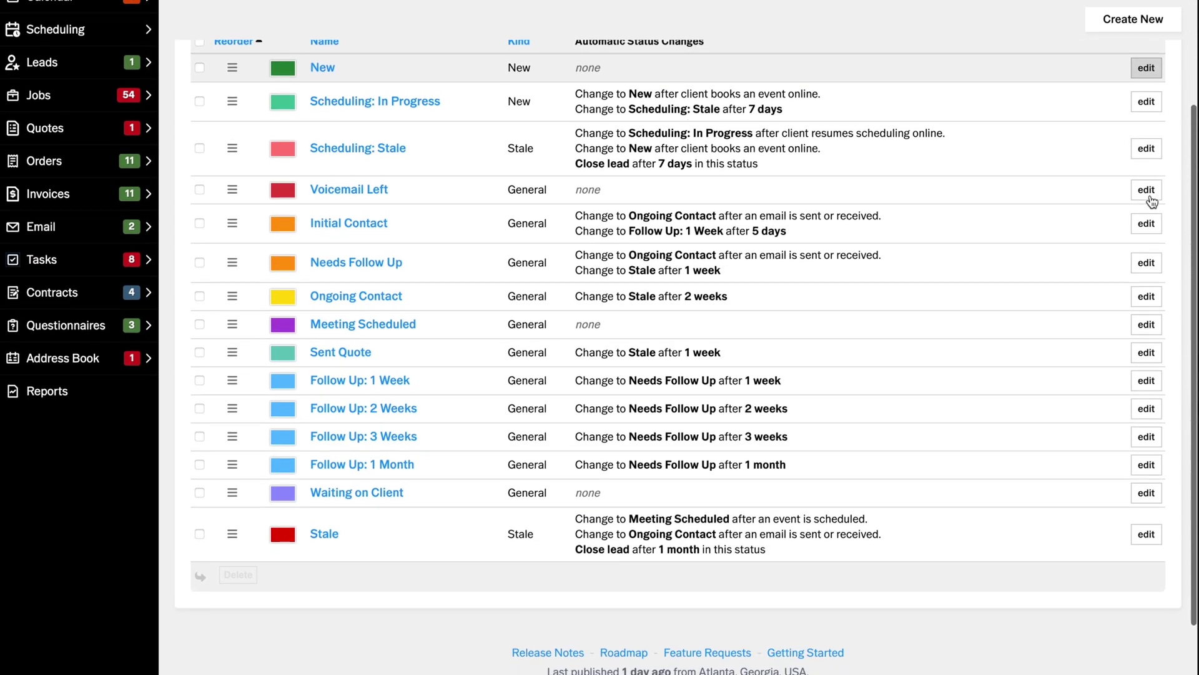
scroll(1149, 201, up, 3)
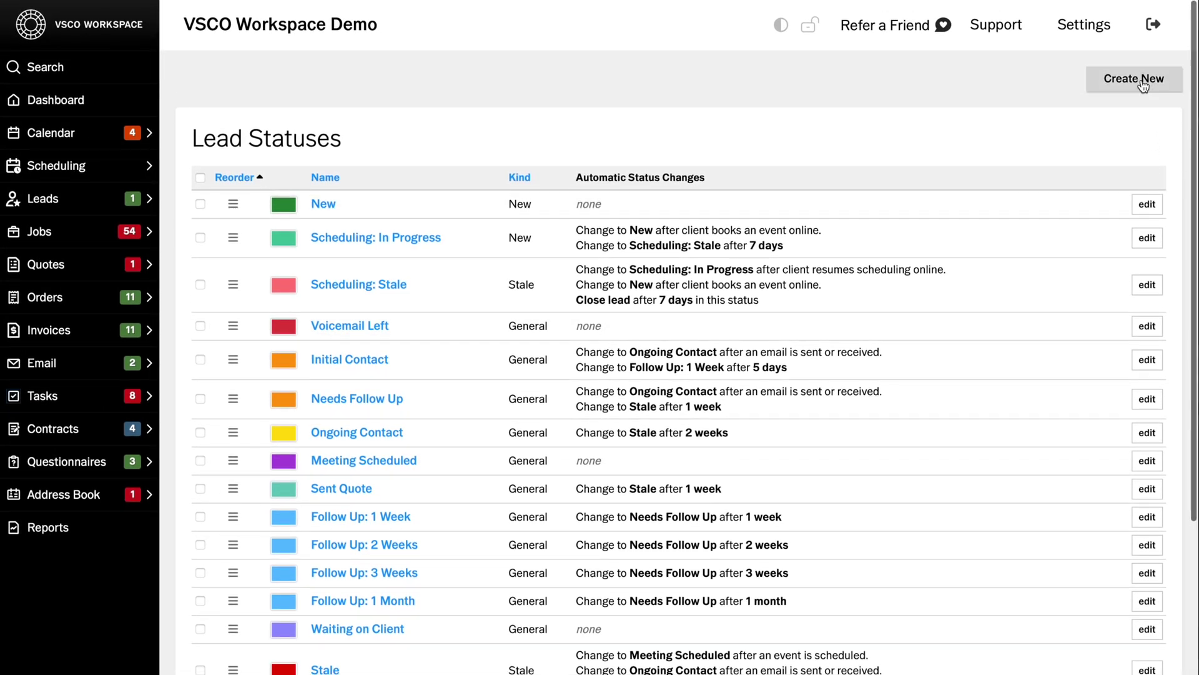
click(1134, 77)
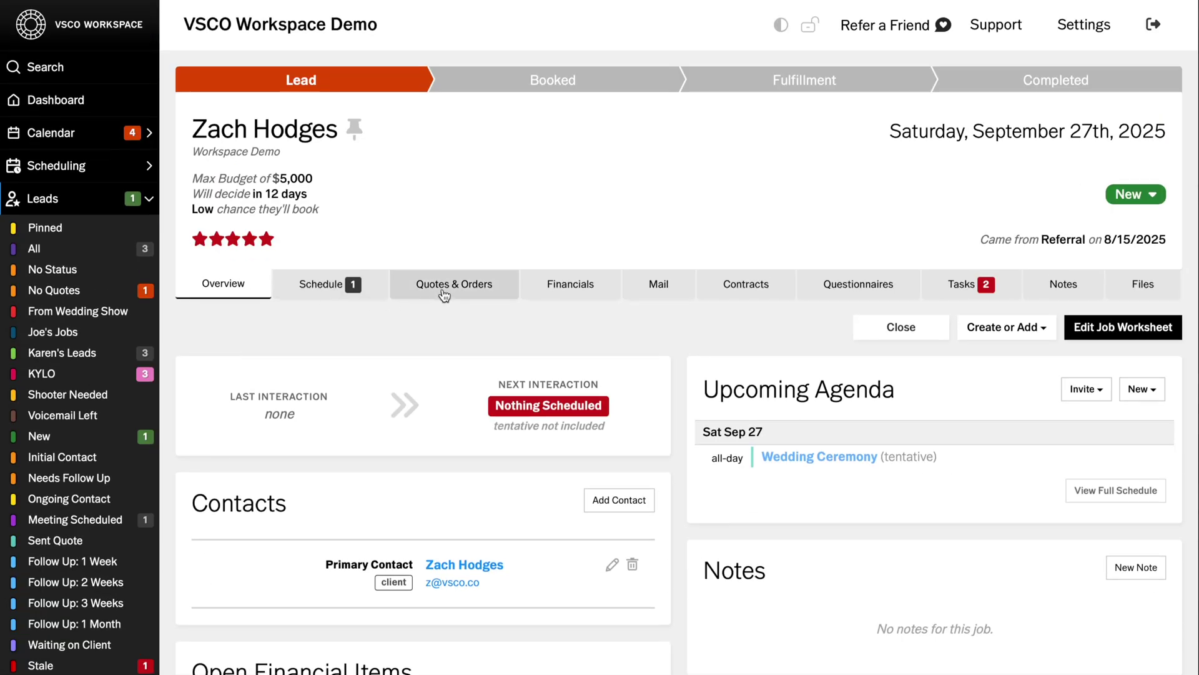
click(452, 285)
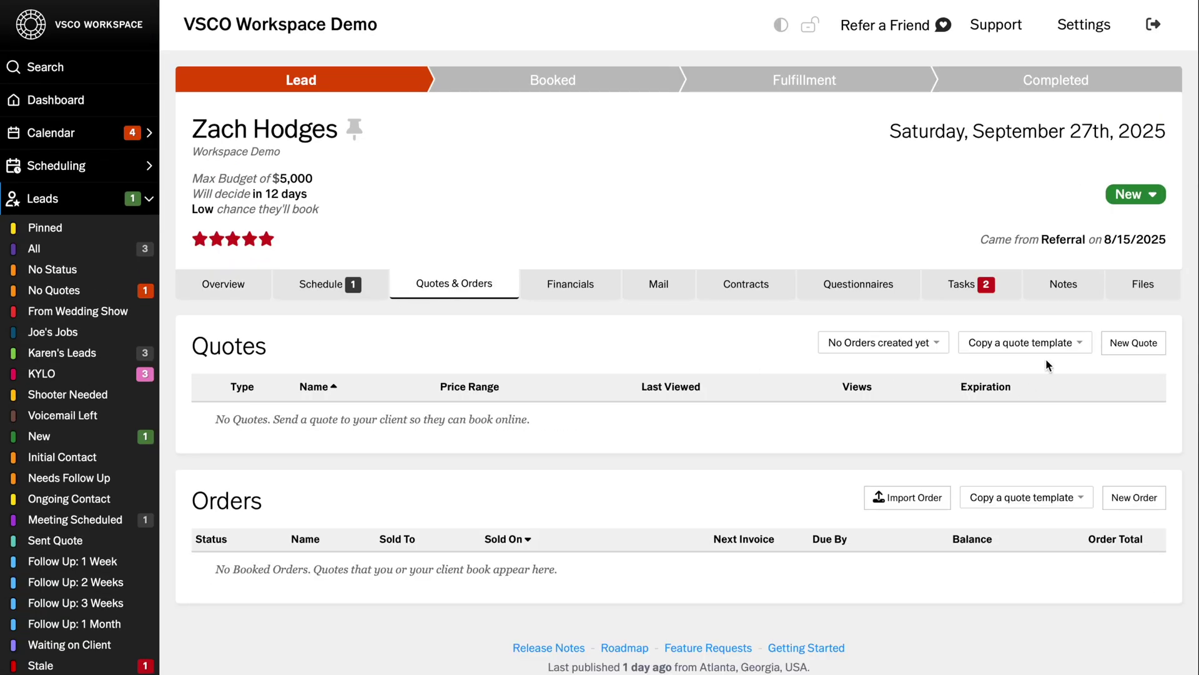
click(1066, 343)
click(1080, 559)
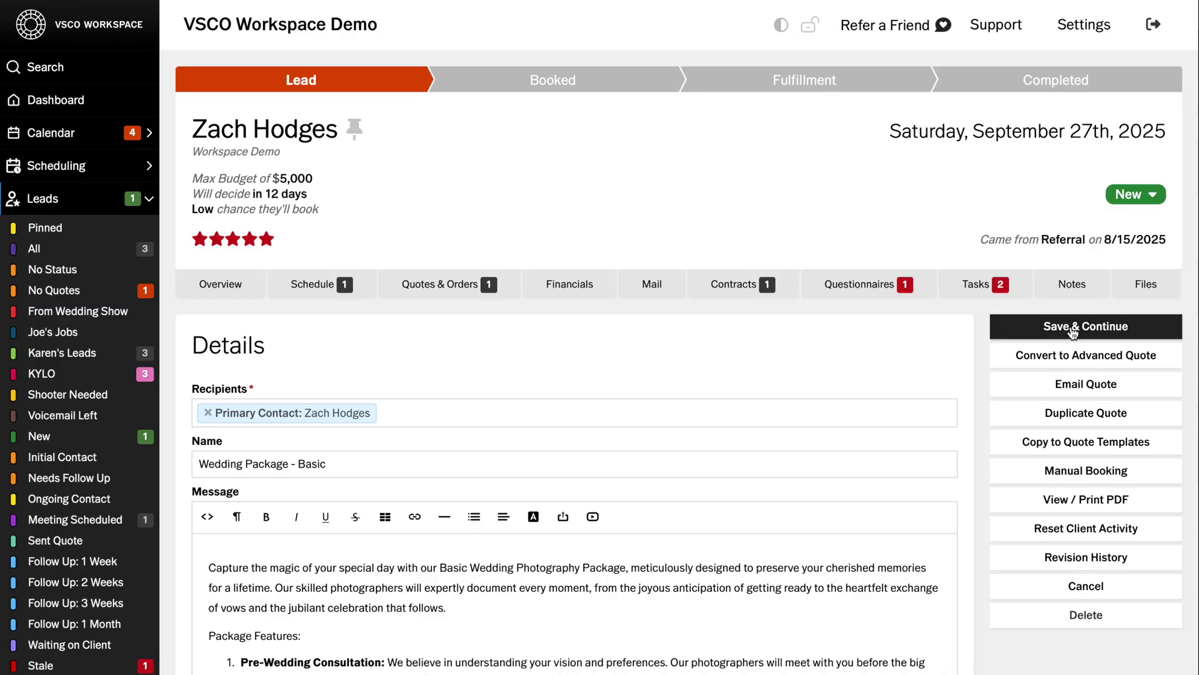
click(1074, 331)
click(1048, 503)
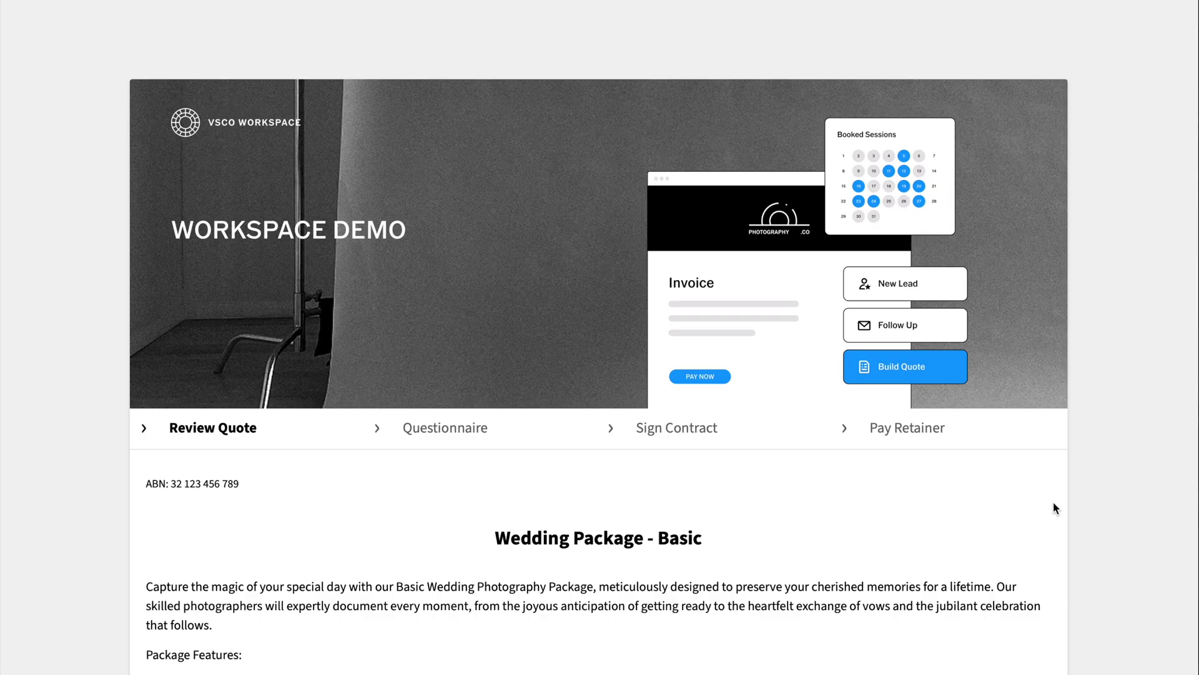
scroll(1053, 501, down, 5)
scroll(1054, 501, down, 5)
scroll(1054, 502, down, 3)
scroll(1054, 501, down, 3)
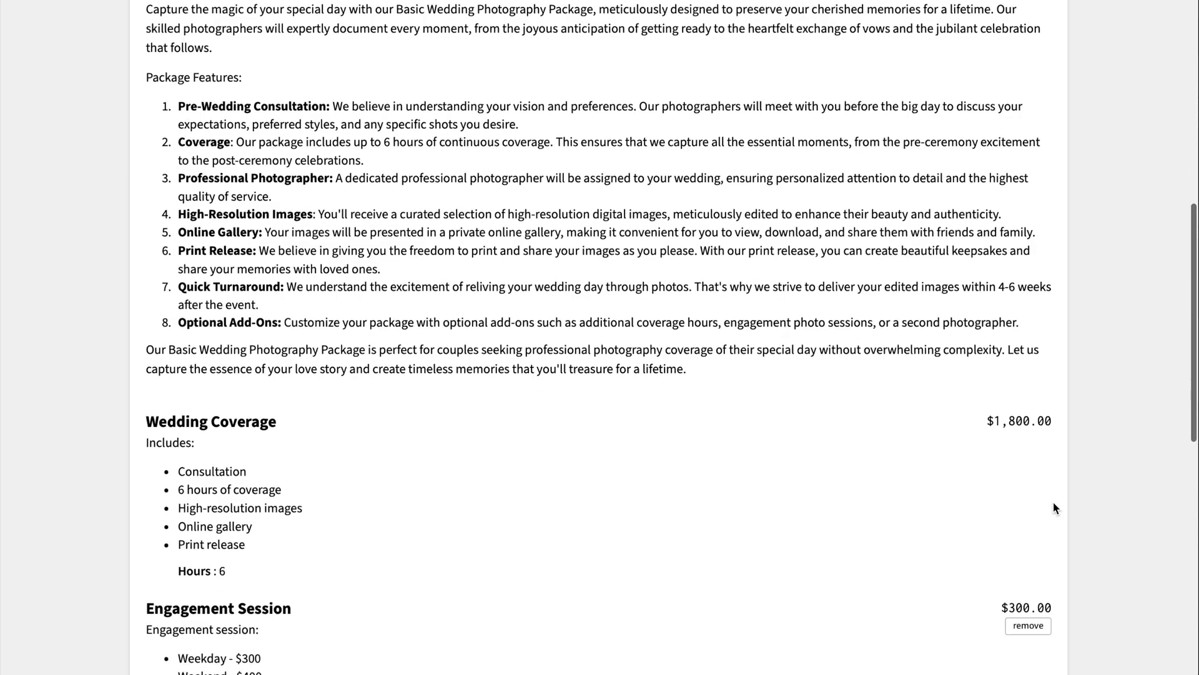
scroll(1053, 501, down, 4)
scroll(1054, 501, down, 3)
scroll(1054, 502, down, 4)
scroll(1053, 501, down, 1)
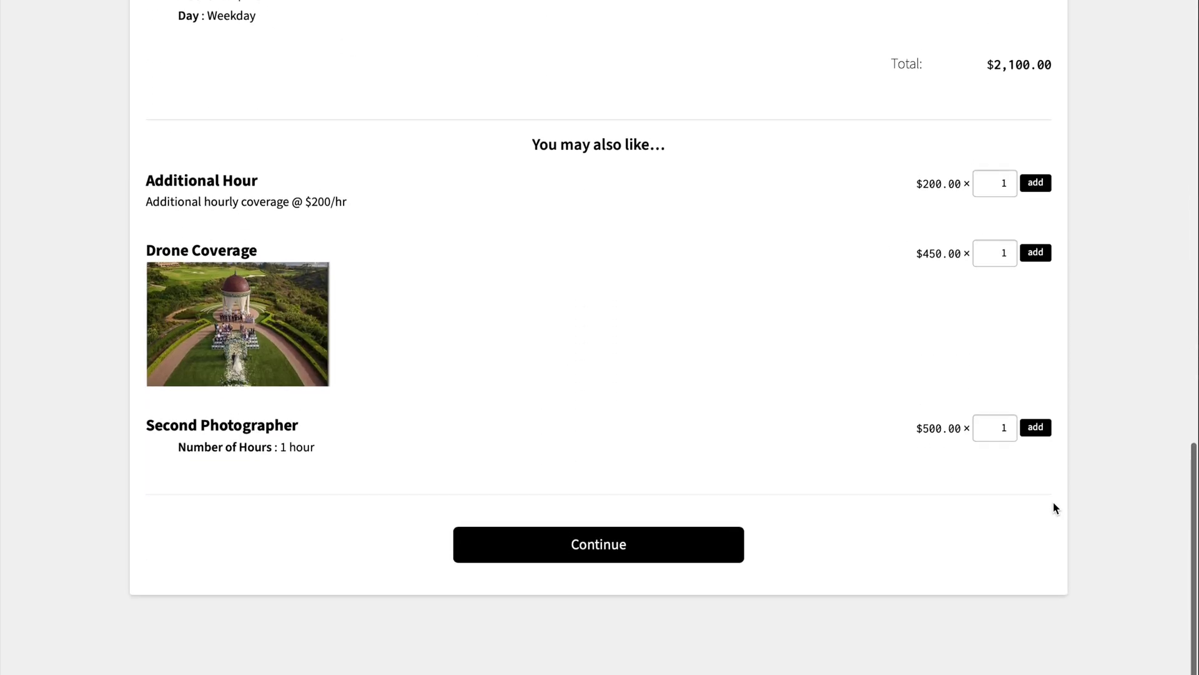
Step: As the client, add Drone Coverage to the quote and submit the questionnaire step
click(1035, 252)
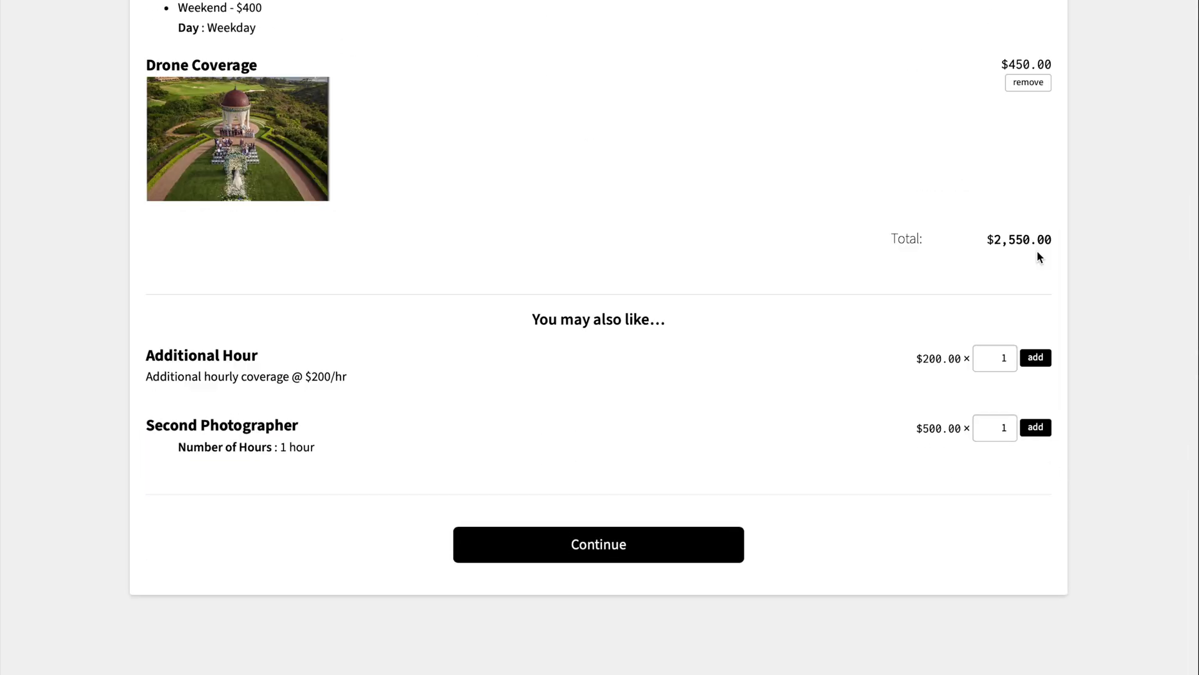
click(665, 539)
scroll(811, 398, down, 10)
scroll(810, 398, down, 10)
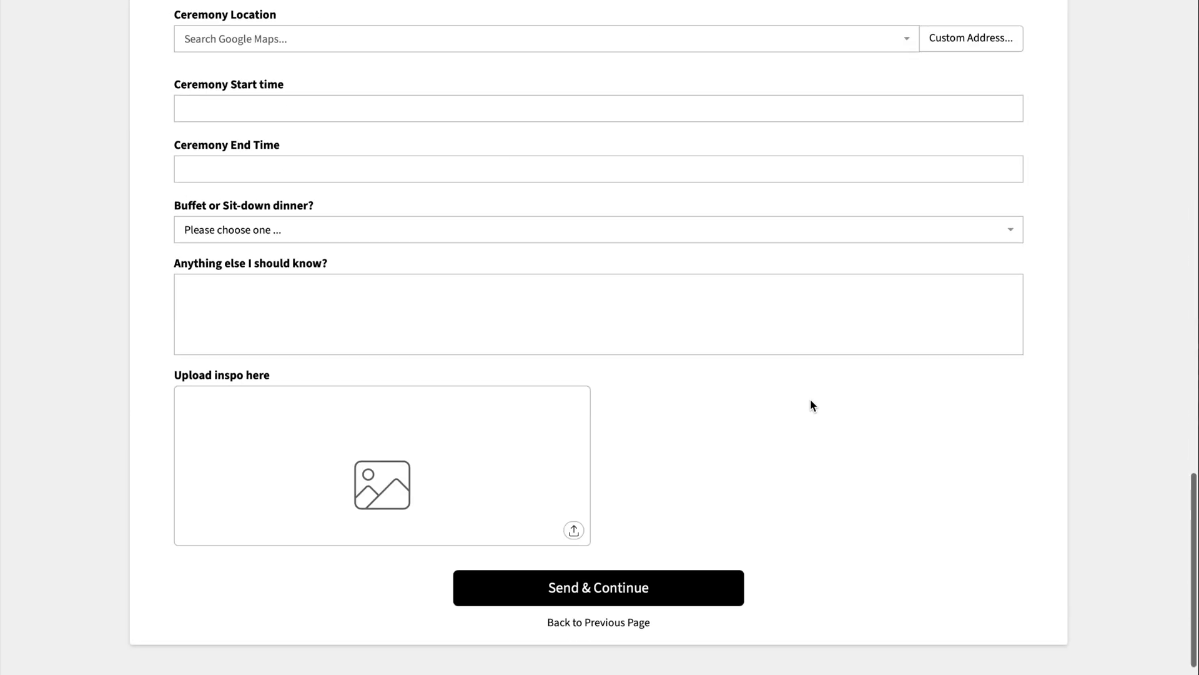
scroll(810, 398, down, 5)
click(677, 546)
scroll(674, 540, down, 10)
scroll(675, 539, down, 10)
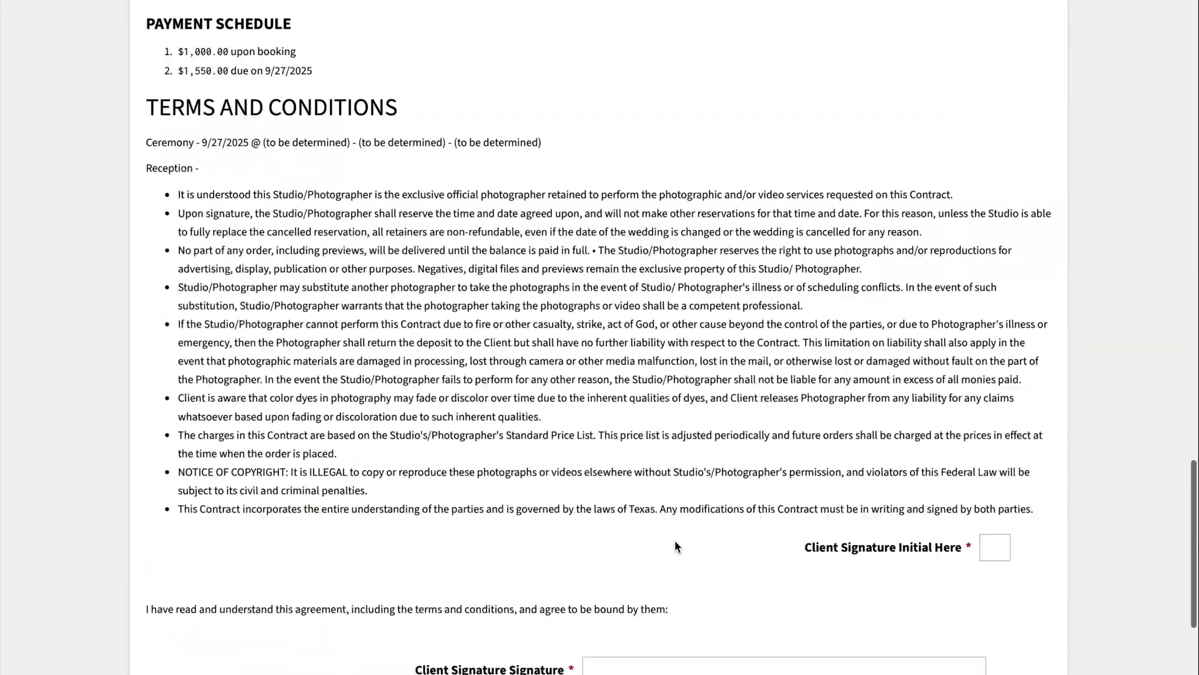
scroll(675, 540, down, 5)
Step: Enter initials and signature to sign the contract and reach the $1,000 invoice
click(996, 331)
text(ZH)
key(Tab)
text(Zach)
click(599, 541)
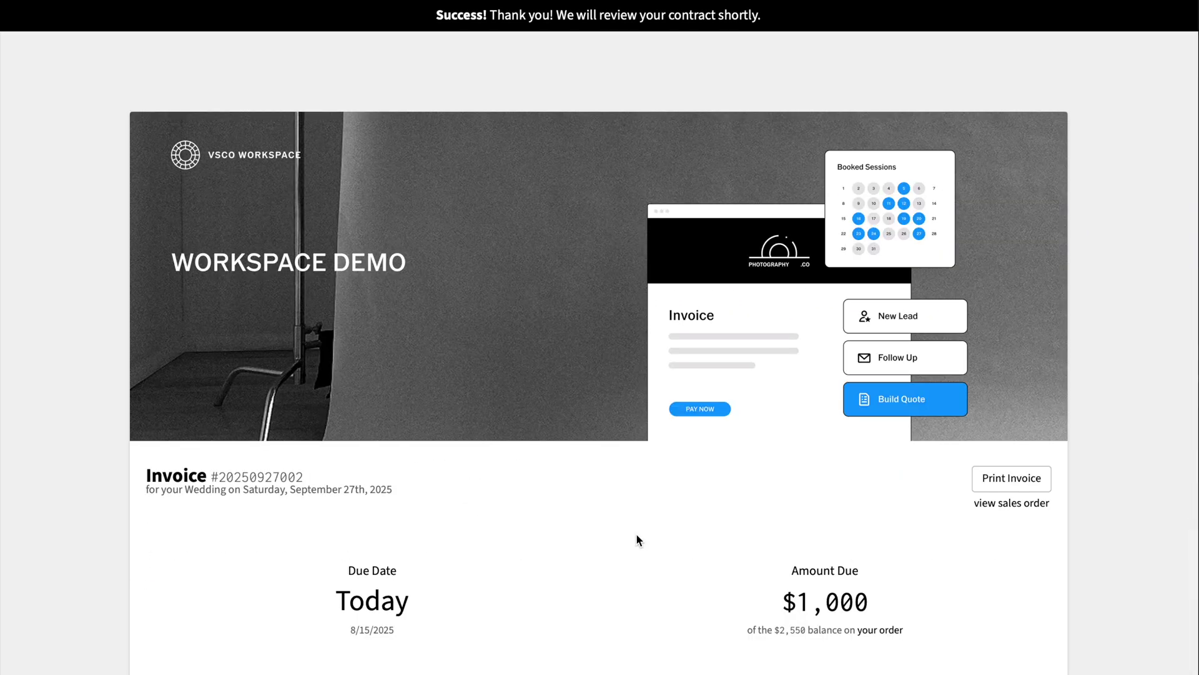
scroll(637, 533, down, 5)
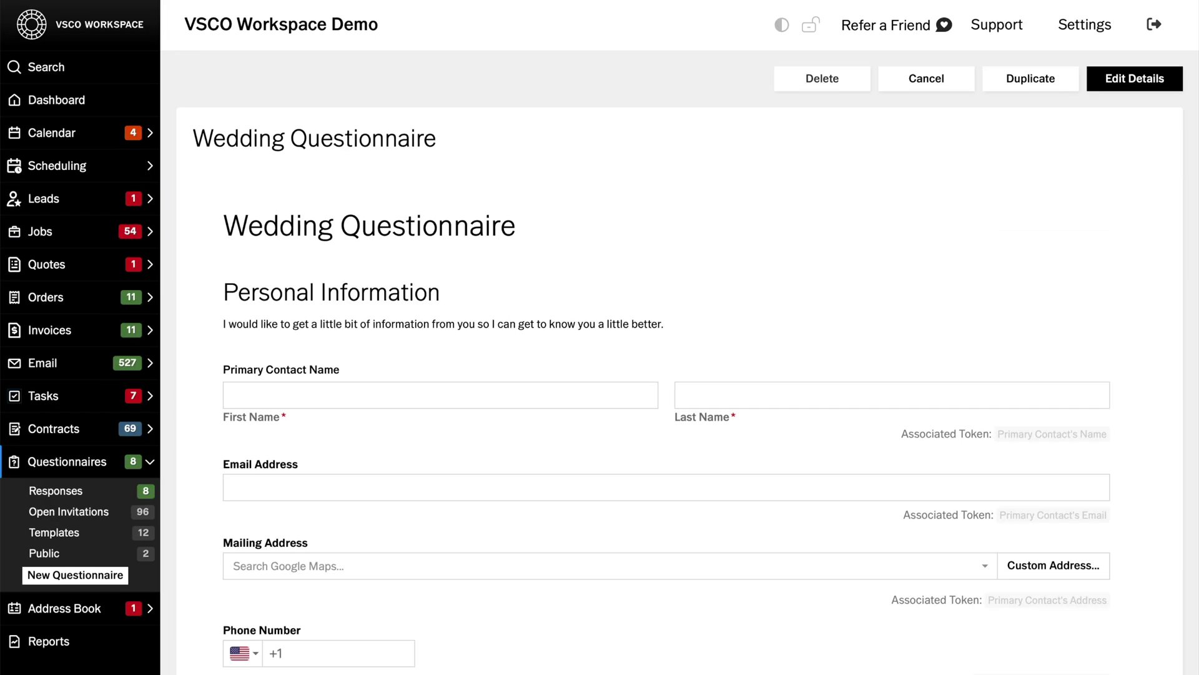
scroll(178, 88, down, 5)
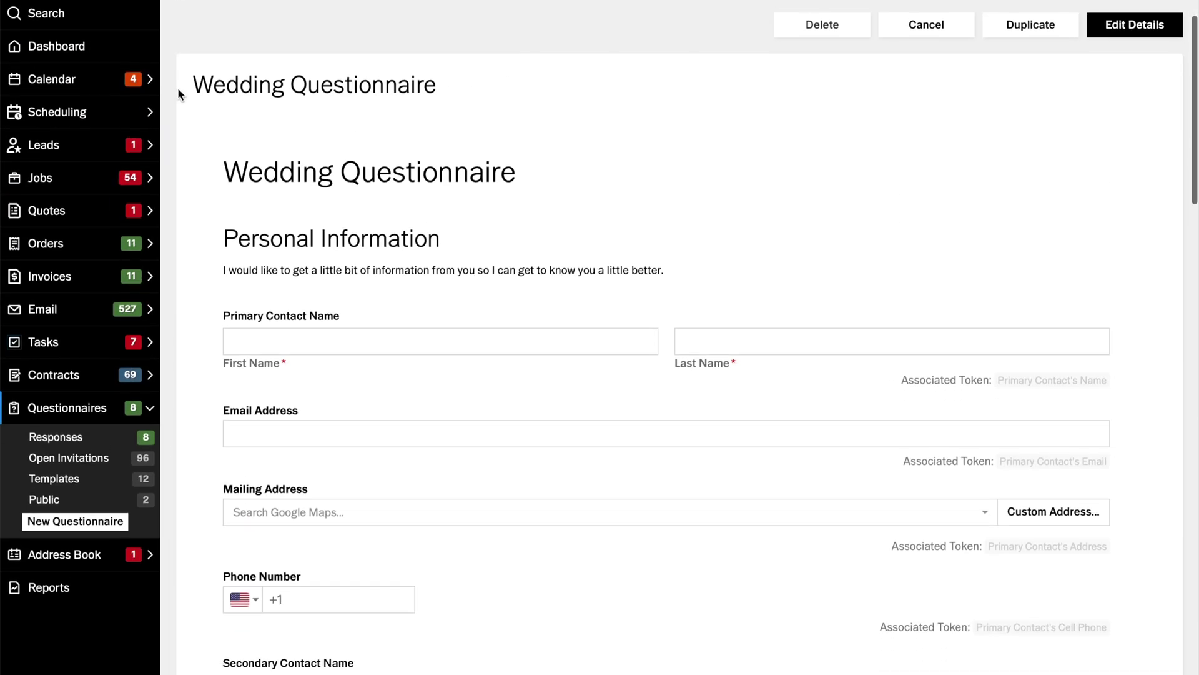
scroll(178, 87, down, 3)
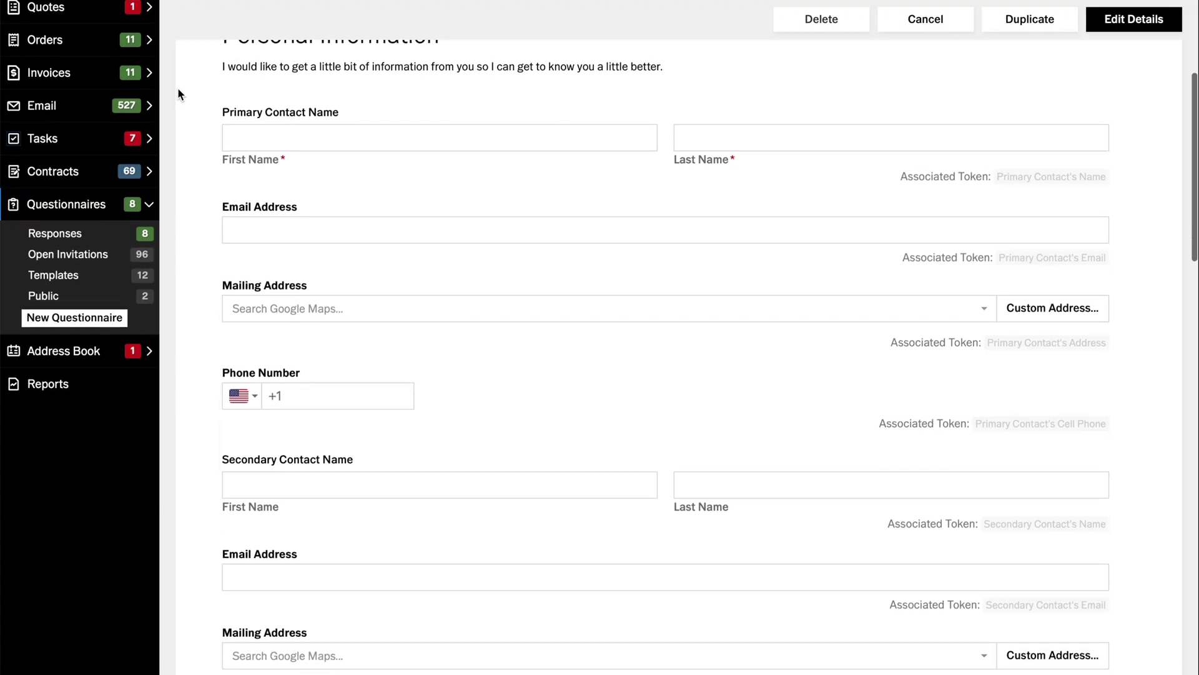
scroll(176, 87, down, 3)
scroll(177, 87, down, 3)
scroll(178, 87, down, 2)
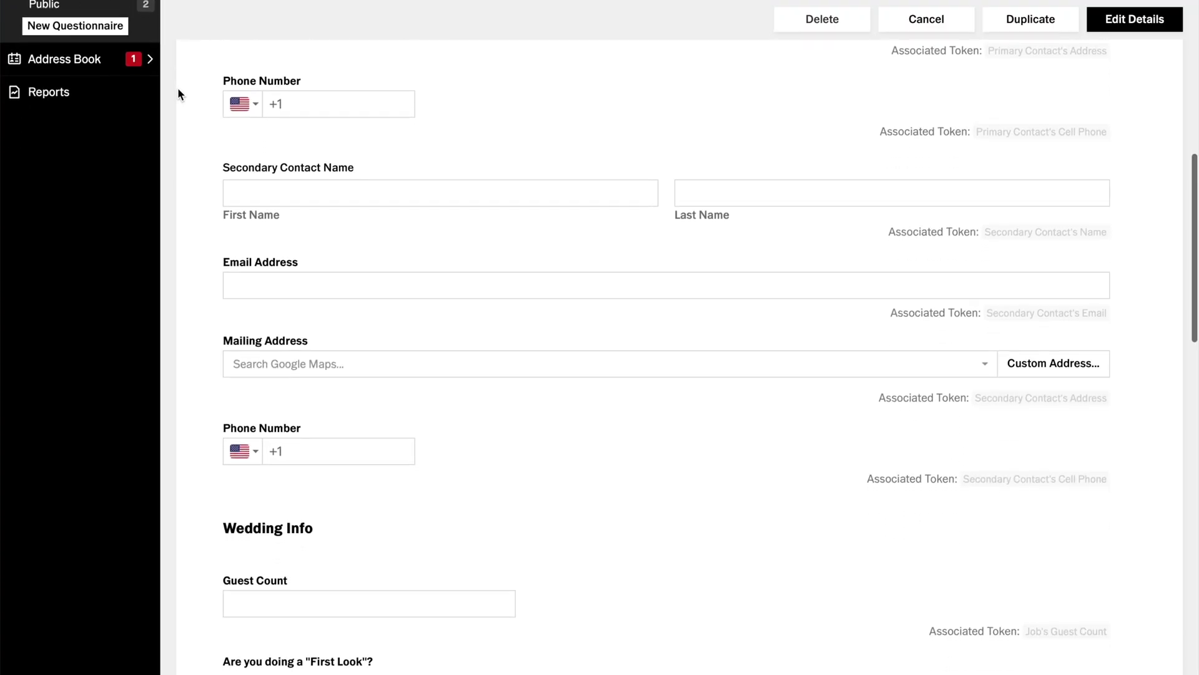
scroll(178, 86, down, 3)
scroll(177, 87, down, 2)
scroll(177, 87, down, 2)
scroll(178, 87, down, 2)
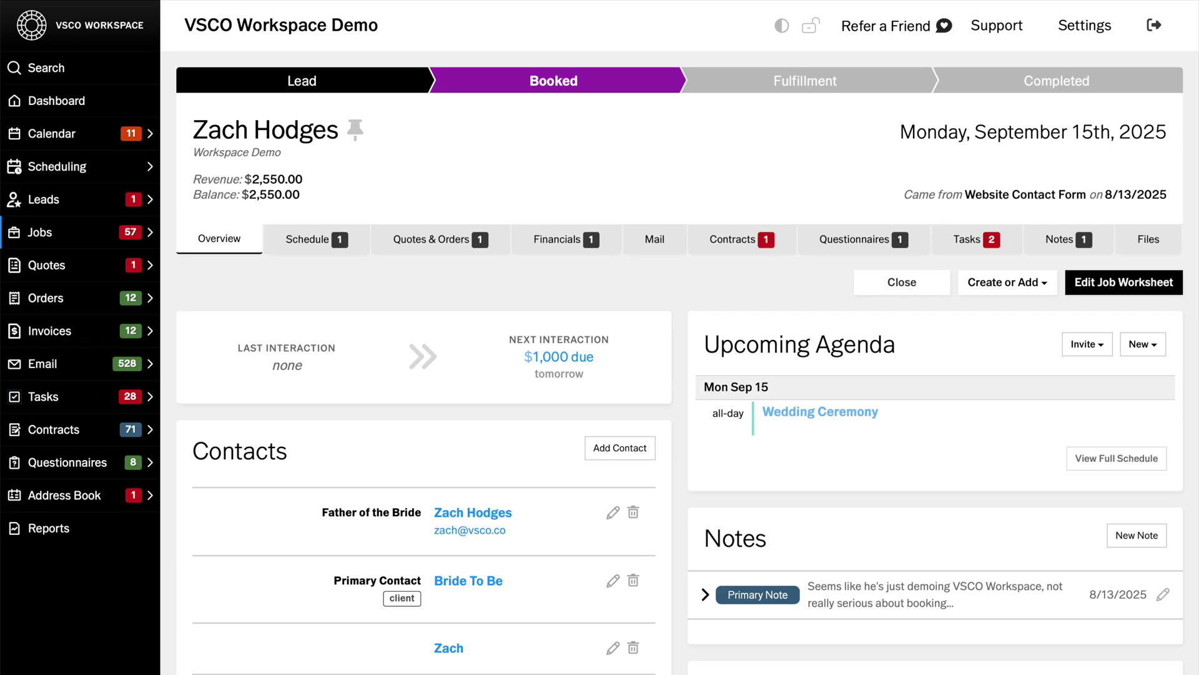
Step: Review the booked job's Schedule, Quotes & Orders, Financials, Mail, Questionnaires and Tasks tabs
click(131, 234)
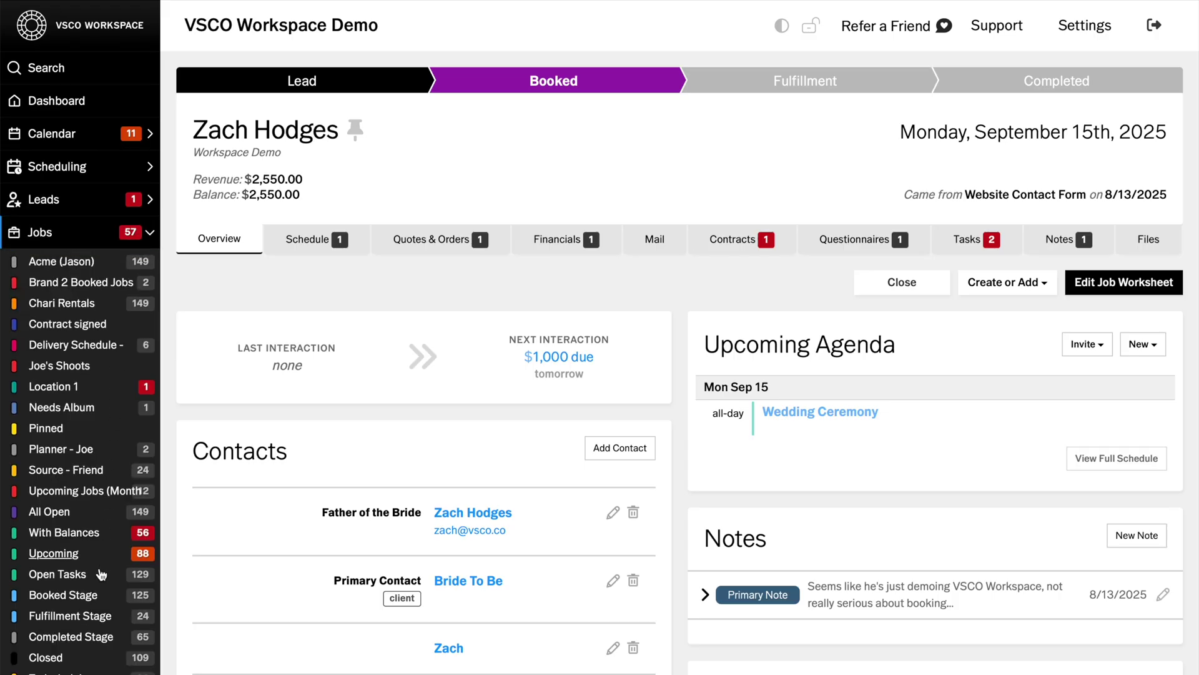
click(308, 239)
click(439, 242)
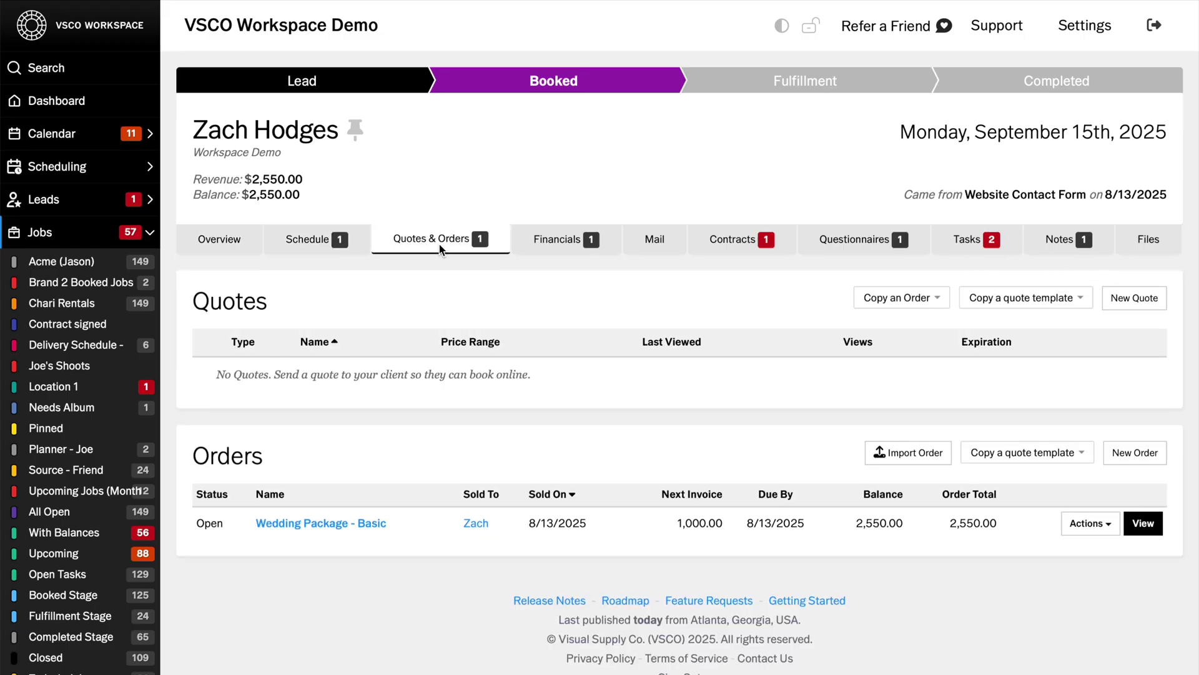
click(573, 239)
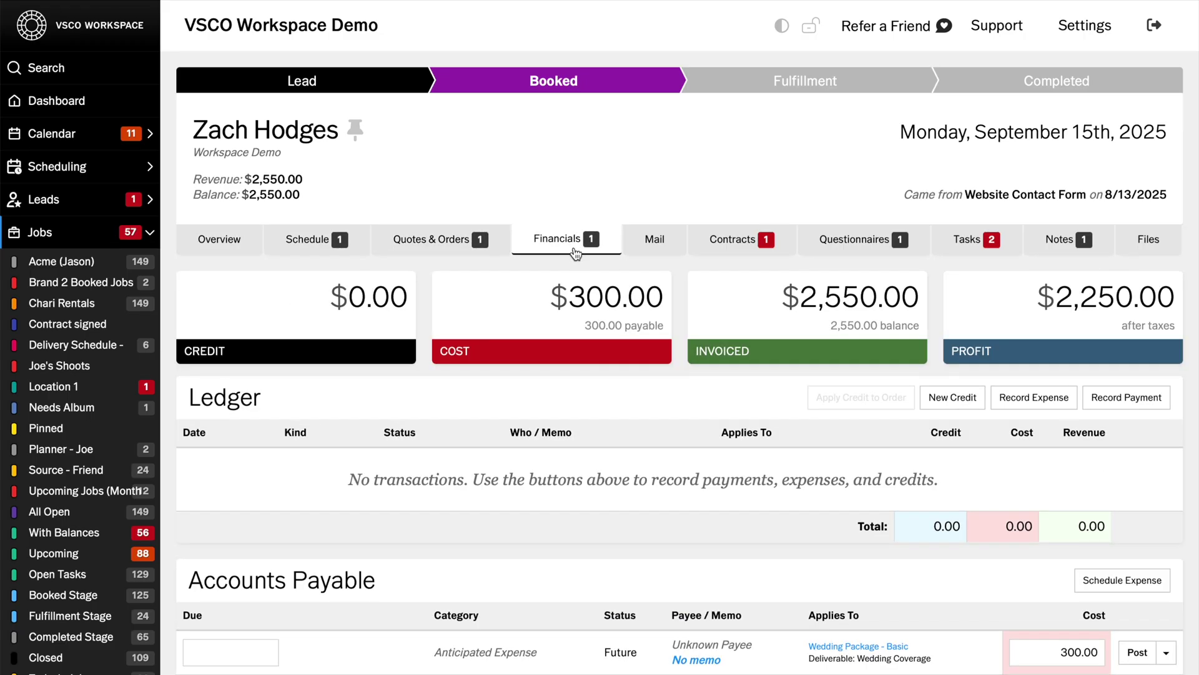
click(654, 241)
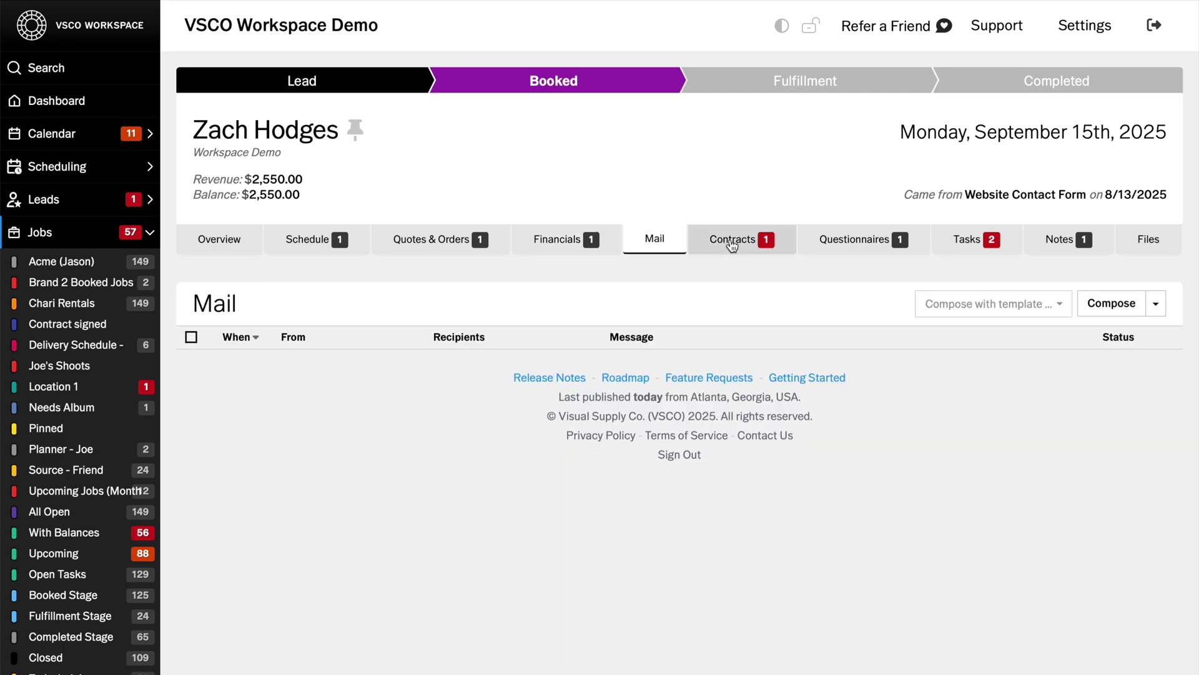
click(853, 242)
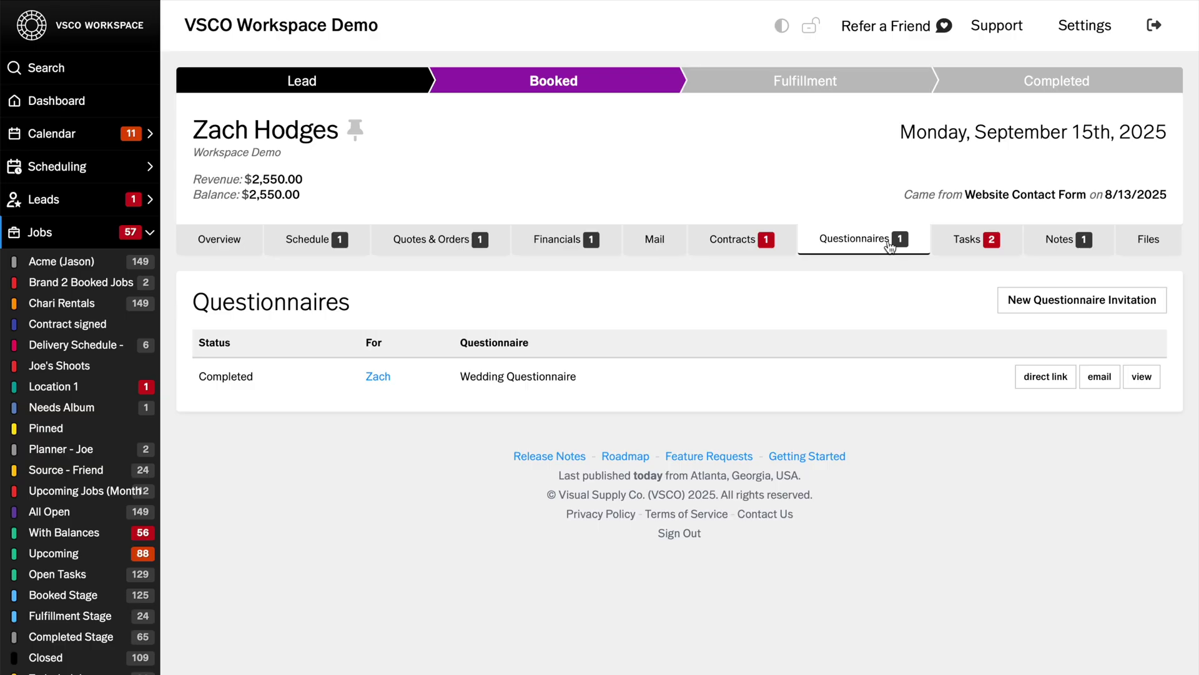
click(975, 243)
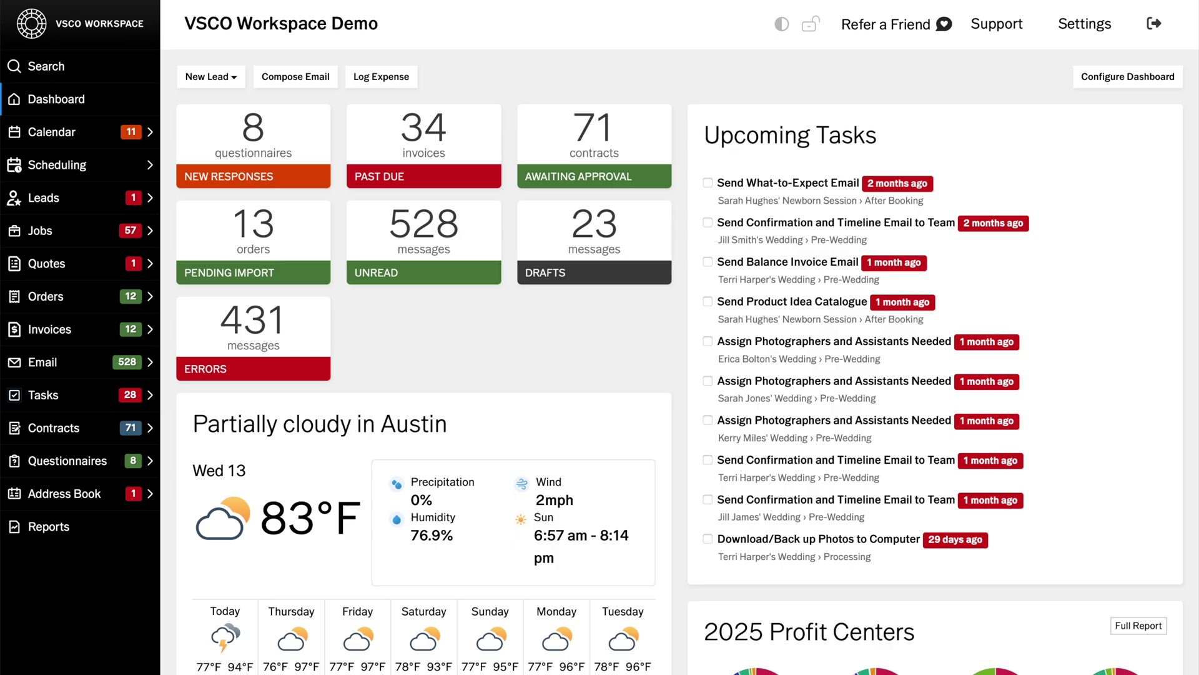
Step: View the Wedding Photography Workflow in workflow settings, then a wedding job's task lists
click(1090, 24)
scroll(781, 361, down, 5)
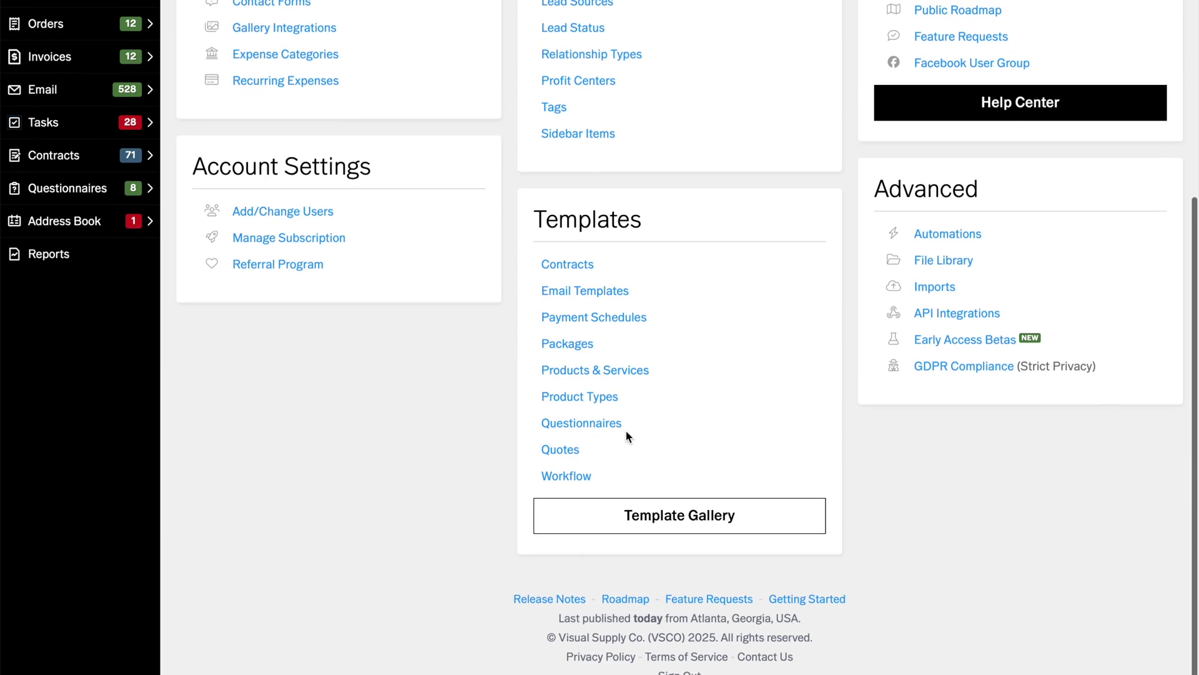
click(579, 477)
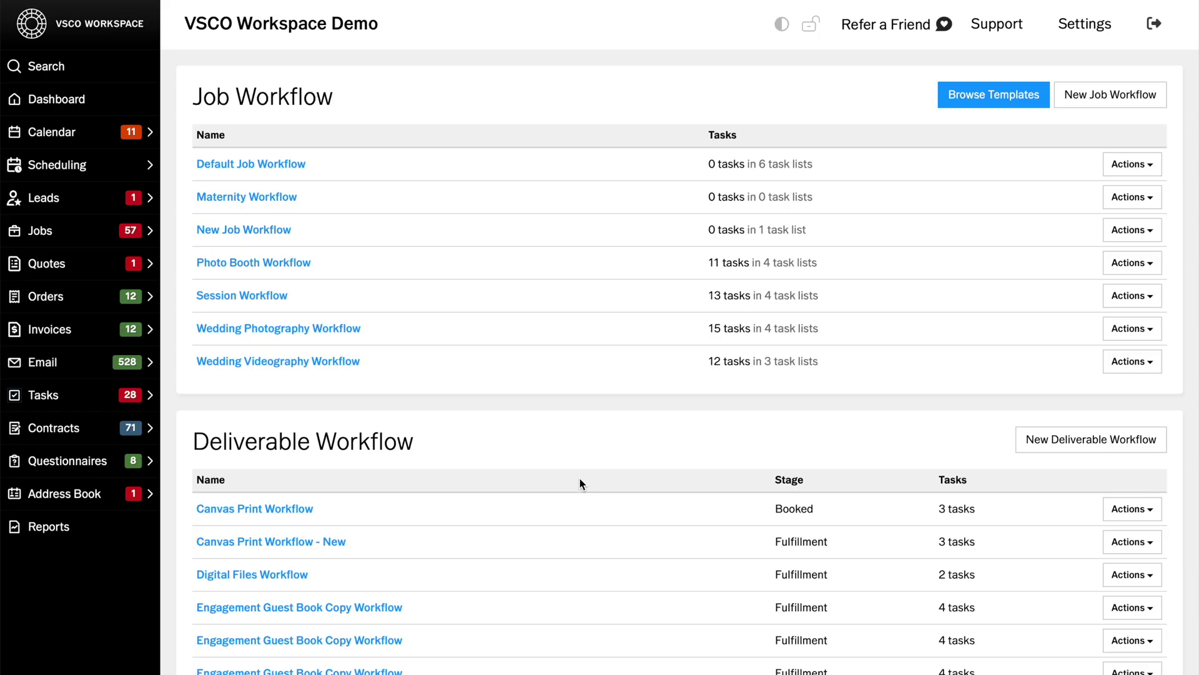
click(335, 328)
scroll(335, 328, down, 5)
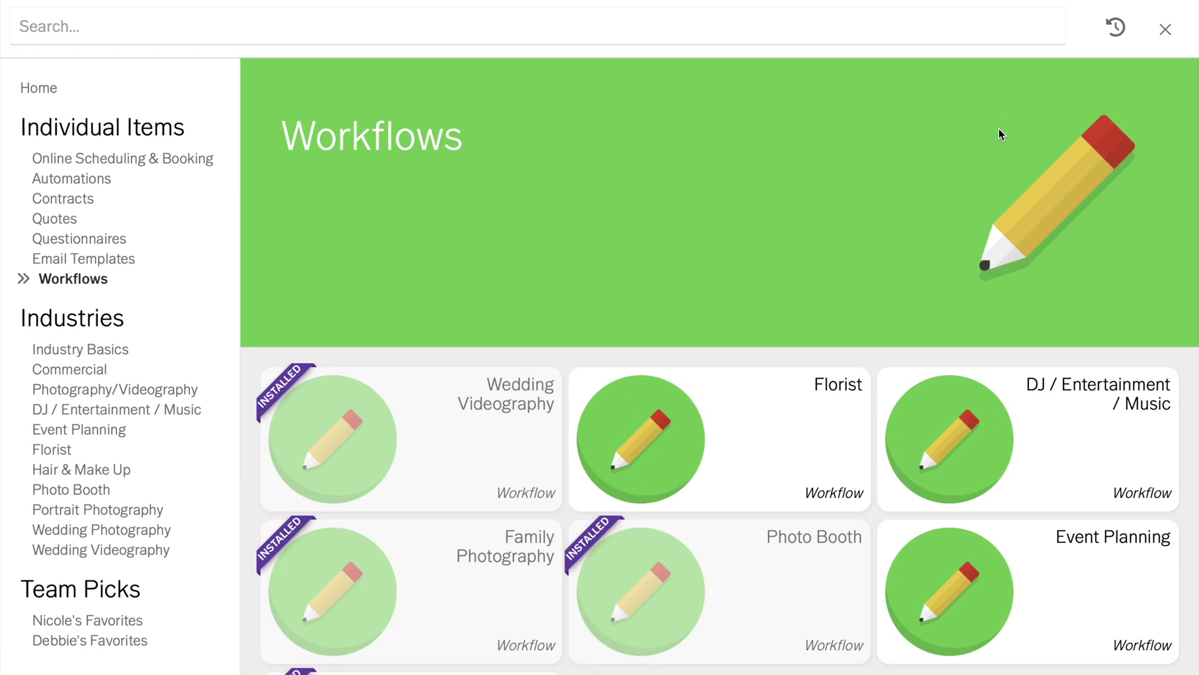
scroll(1000, 135, down, 2)
scroll(1001, 134, down, 2)
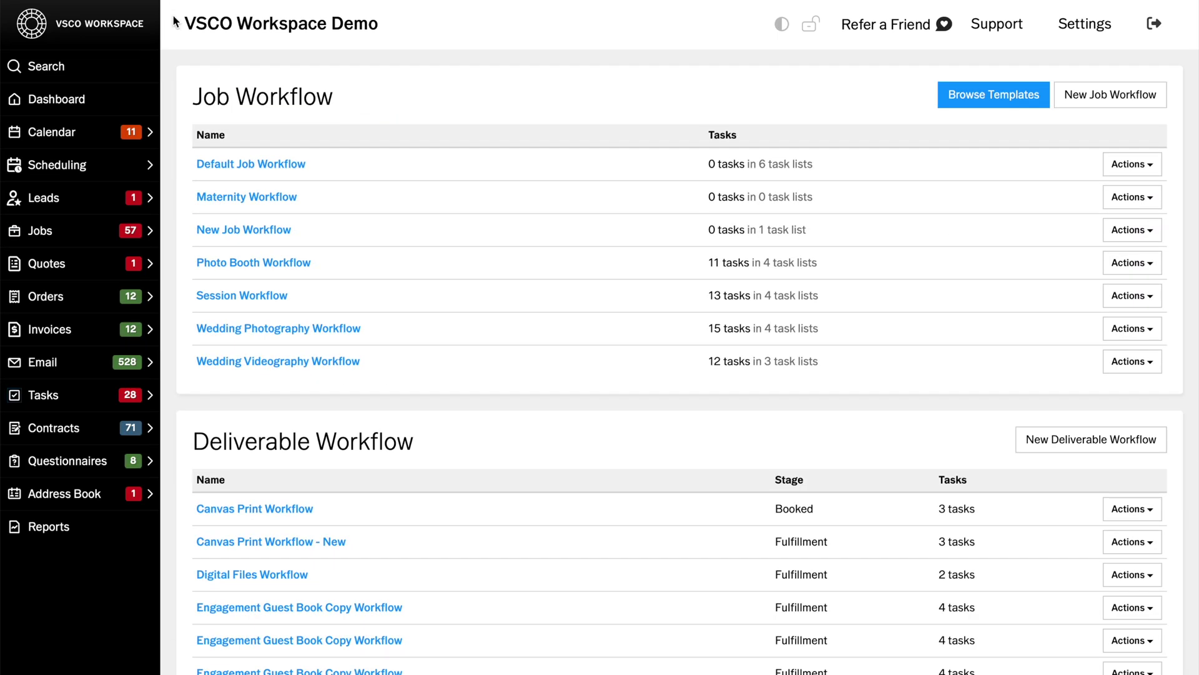
scroll(177, 39, down, 2)
scroll(177, 39, down, 2)
scroll(177, 38, down, 2)
scroll(178, 39, down, 2)
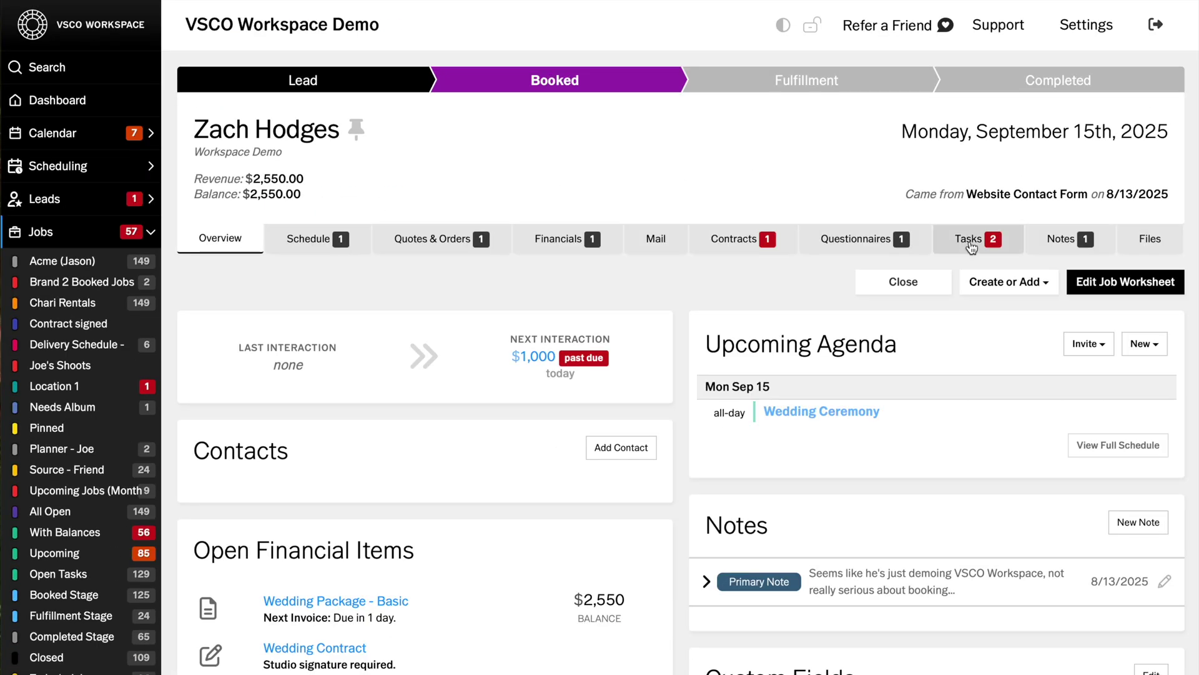
click(972, 242)
scroll(917, 496, down, 3)
scroll(917, 497, down, 3)
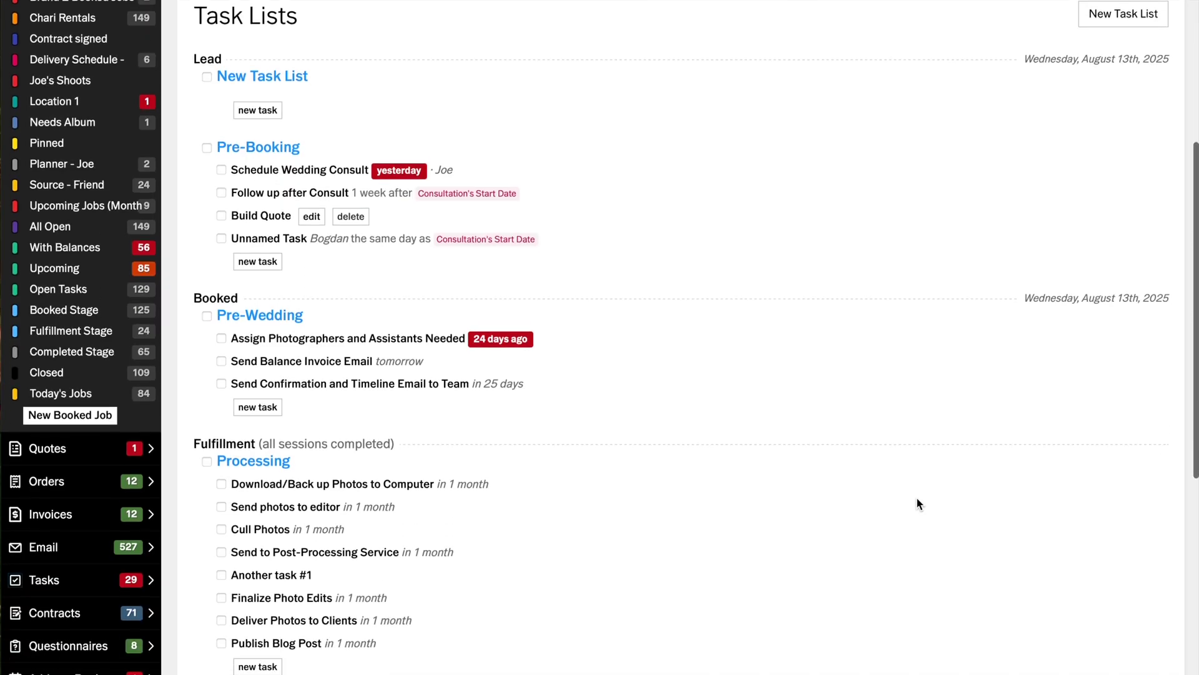
scroll(916, 498, down, 3)
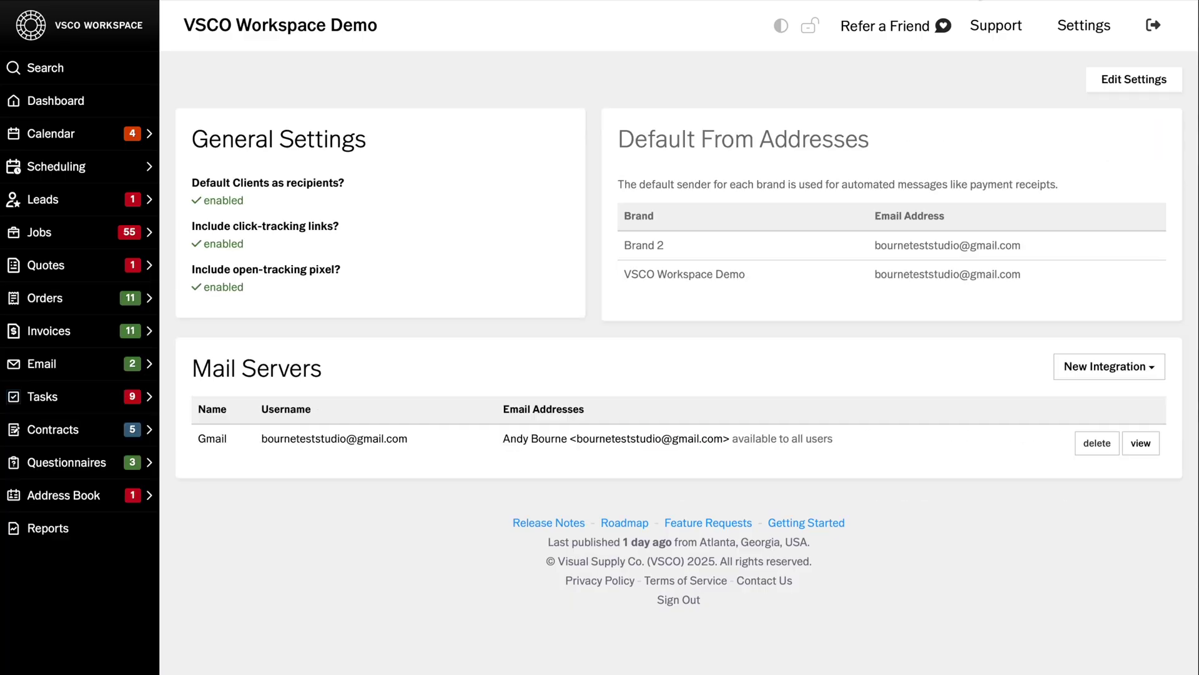
click(1109, 366)
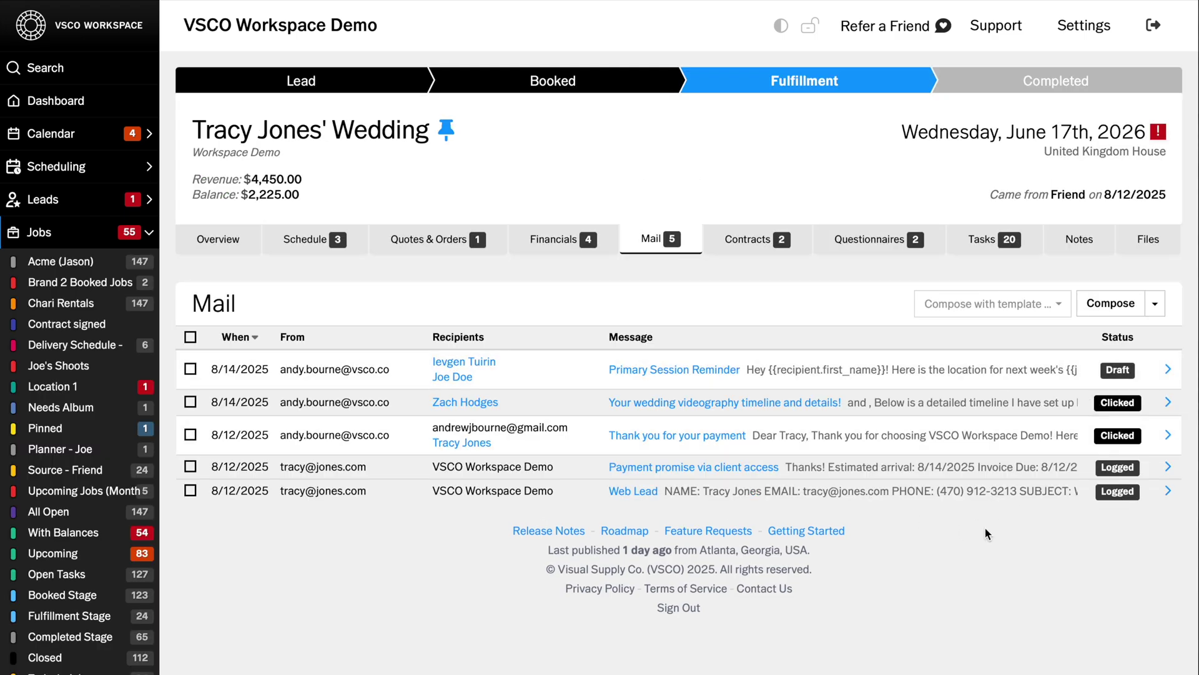
click(1108, 303)
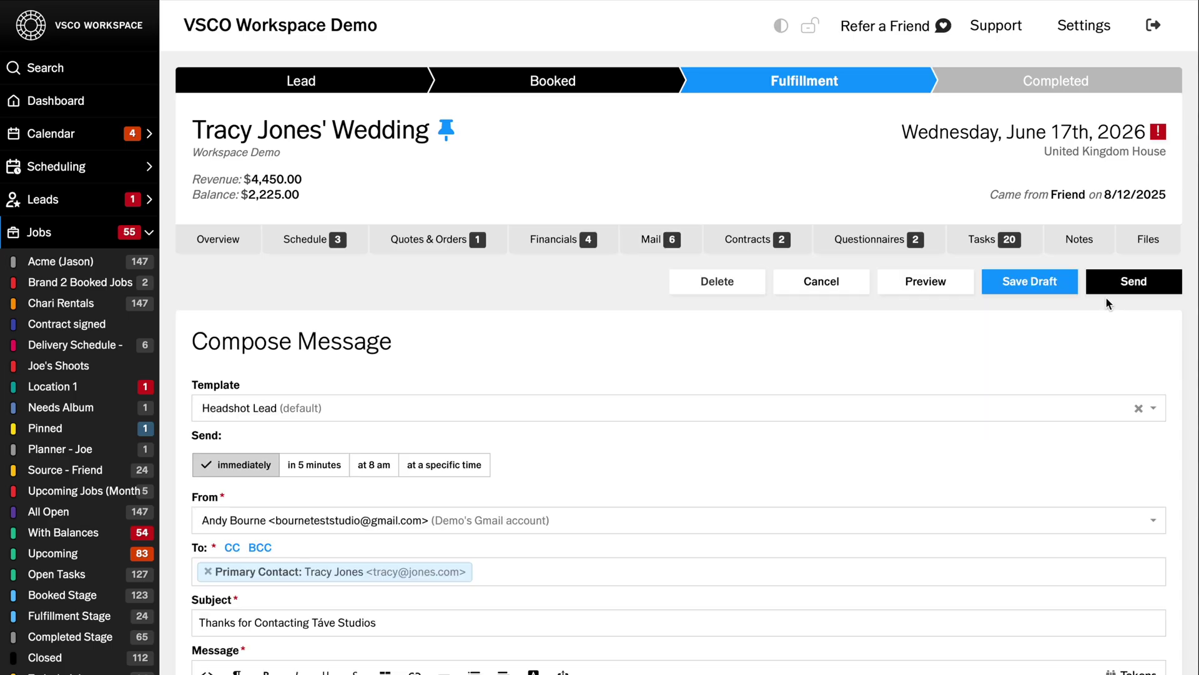
click(437, 466)
scroll(436, 469, down, 4)
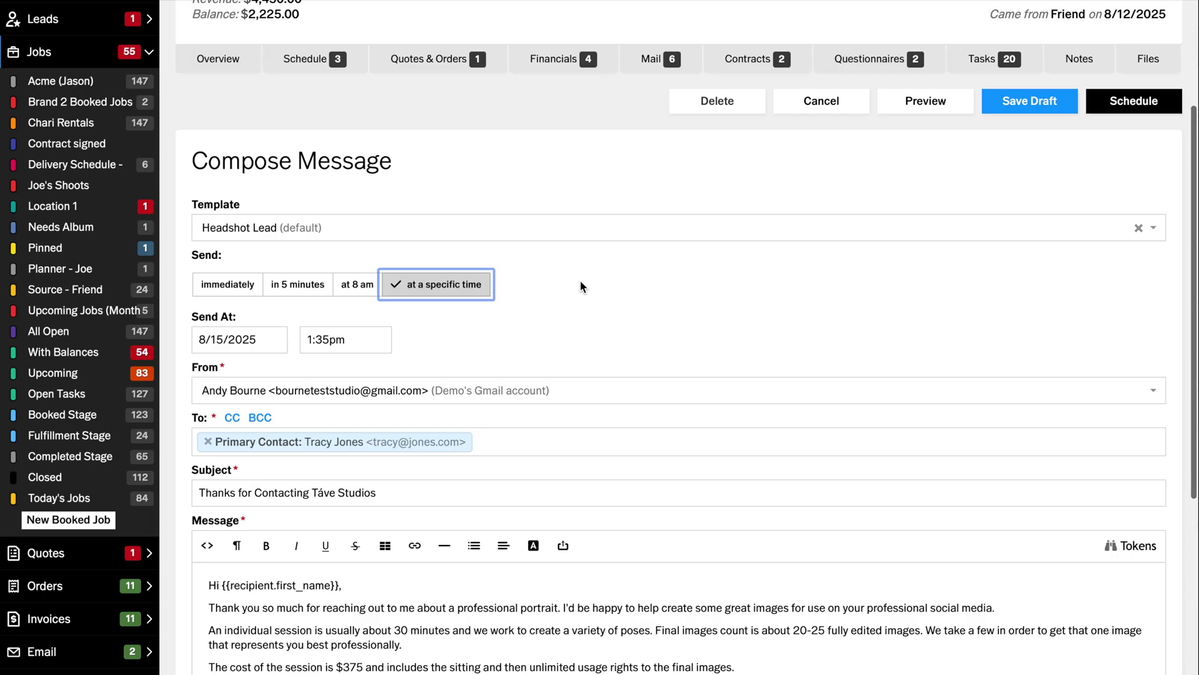
click(600, 228)
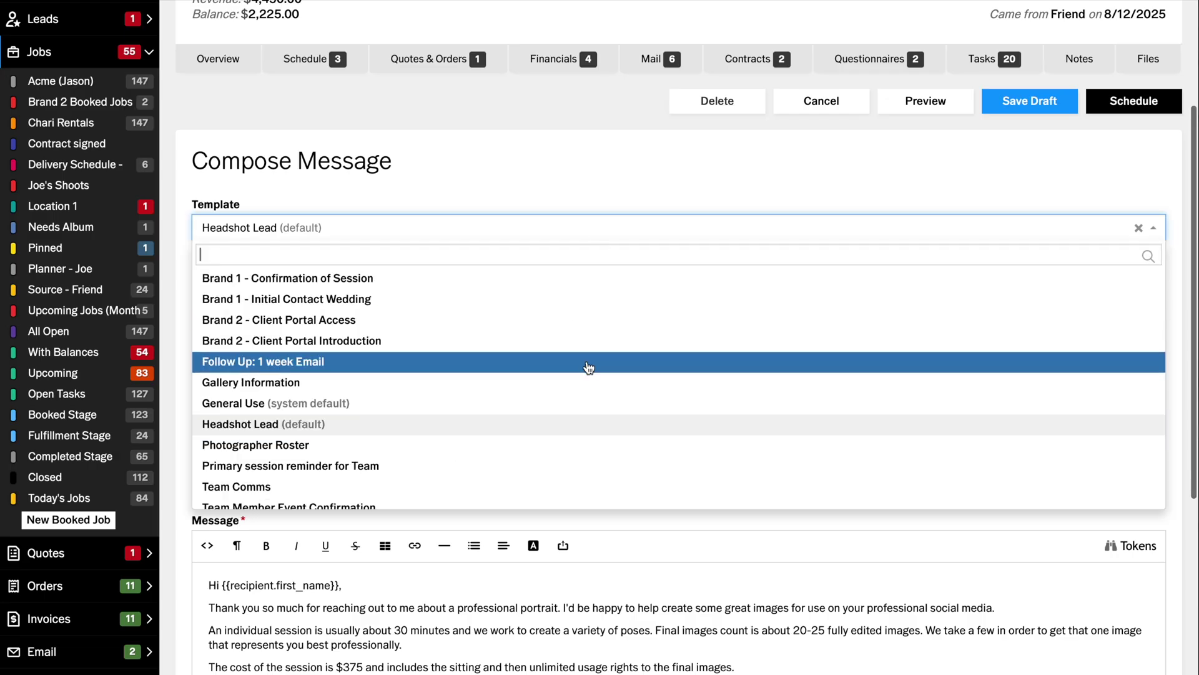
scroll(589, 365, down, 2)
click(472, 477)
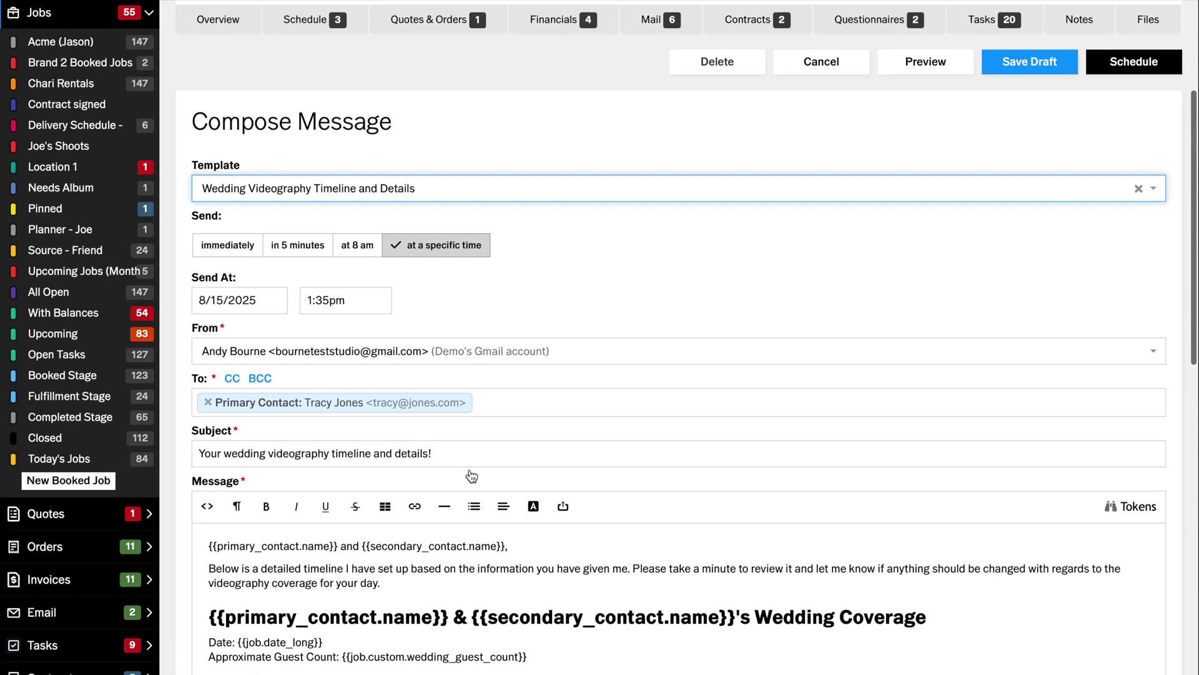
scroll(472, 476, down, 8)
scroll(472, 476, down, 3)
scroll(472, 476, down, 3)
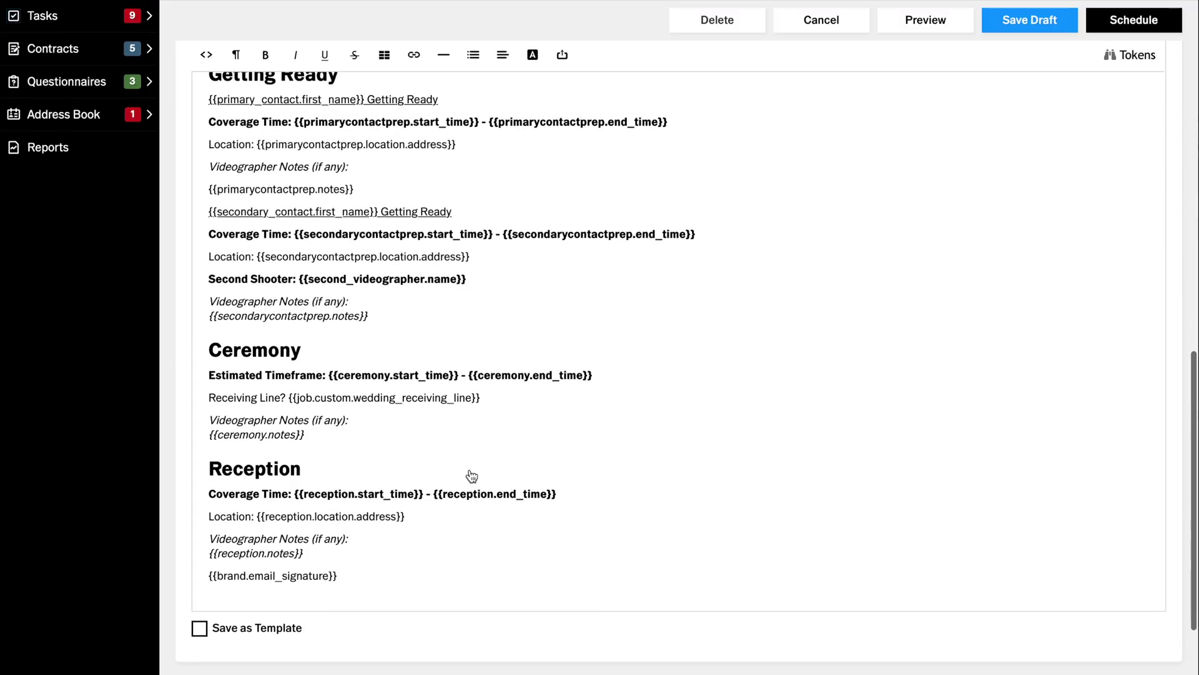
scroll(472, 476, down, 3)
scroll(470, 469, up, 2)
scroll(469, 469, up, 5)
scroll(470, 469, up, 3)
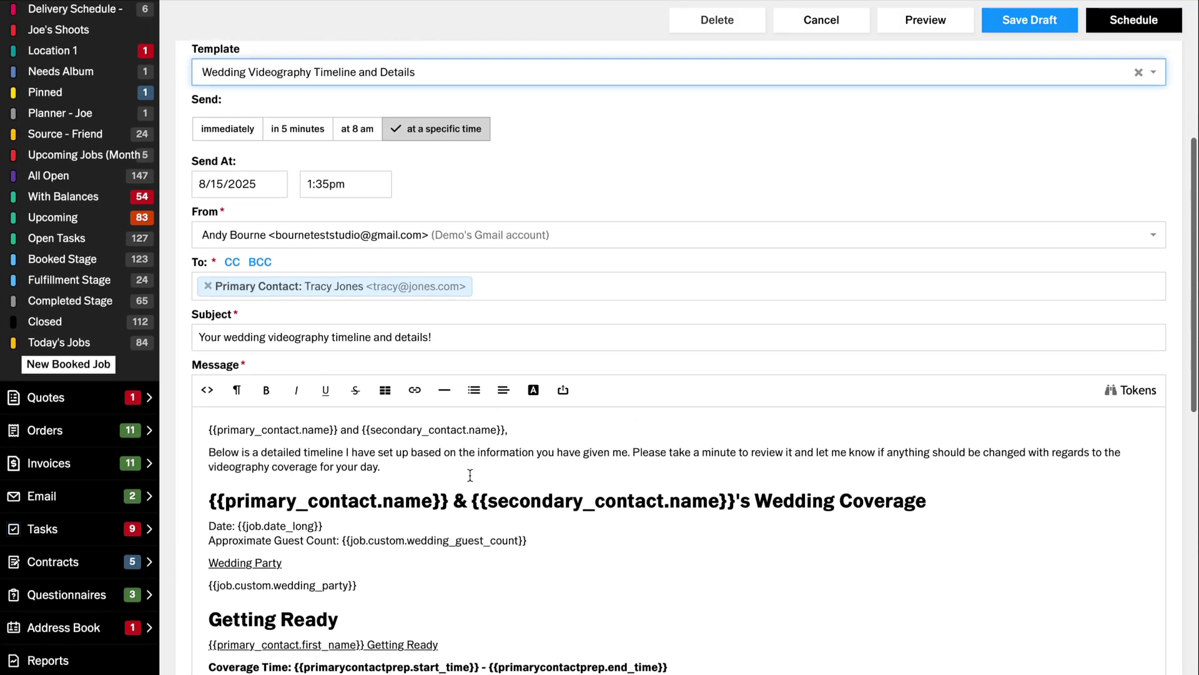
scroll(470, 469, up, 3)
scroll(470, 474, up, 2)
scroll(470, 474, up, 3)
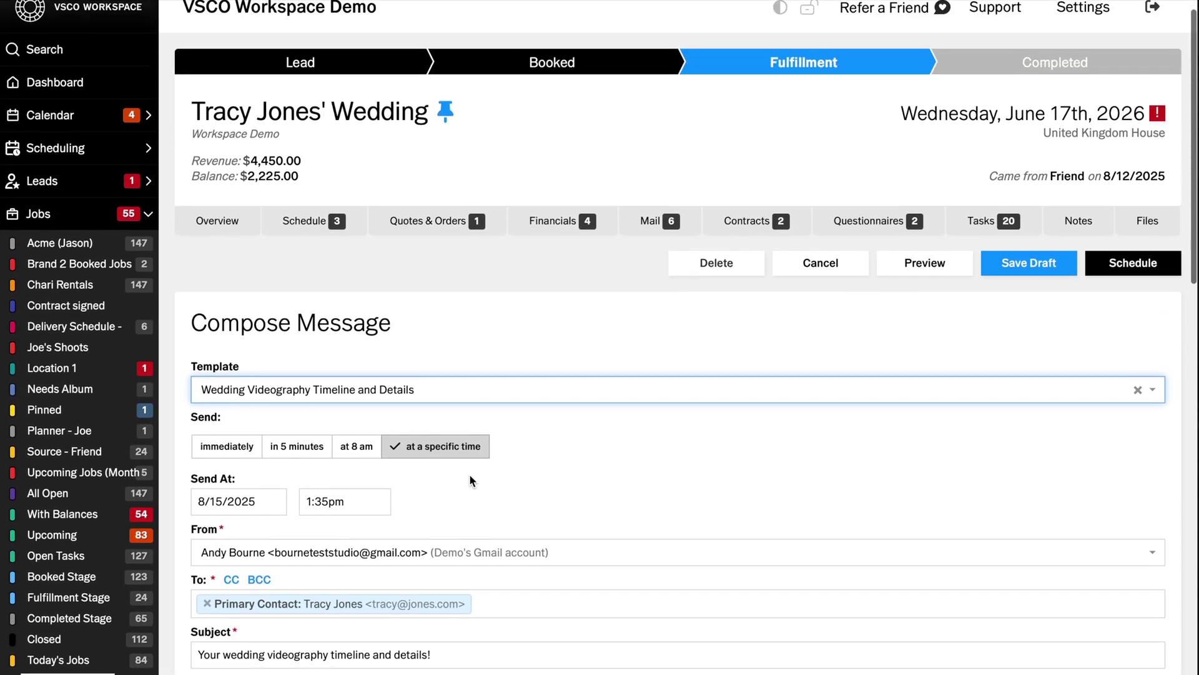
scroll(470, 473, up, 2)
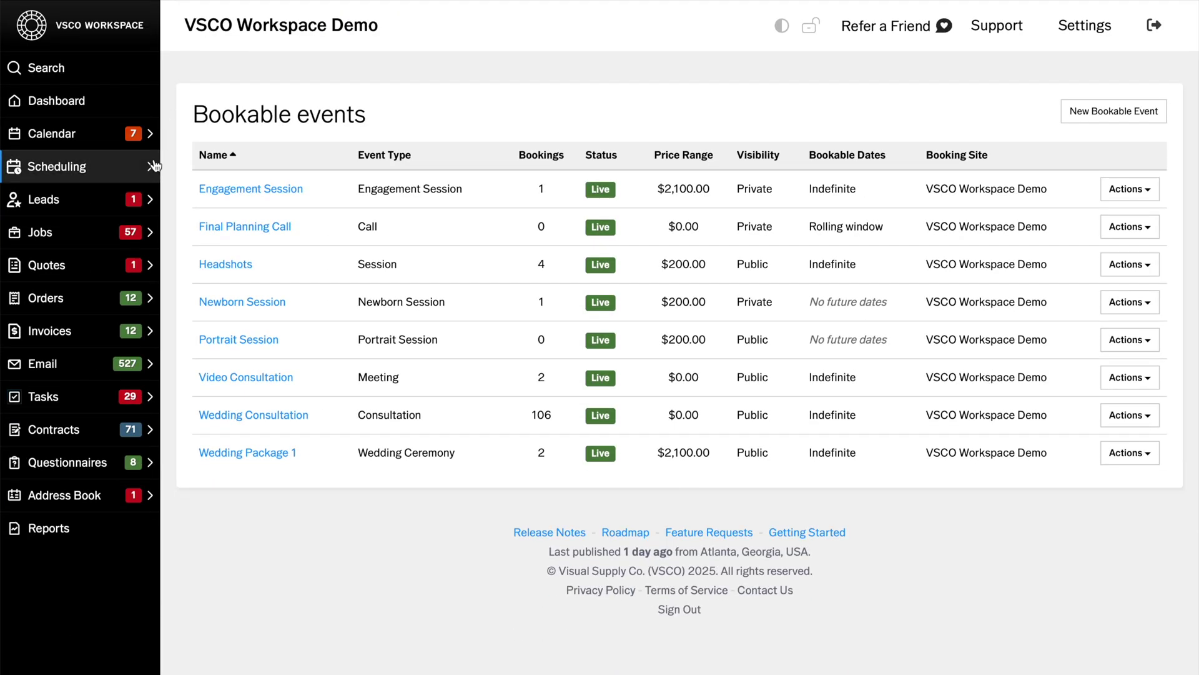
Step: Edit the Meeting Availability schedule, then the Engagement Session bookable event
click(152, 169)
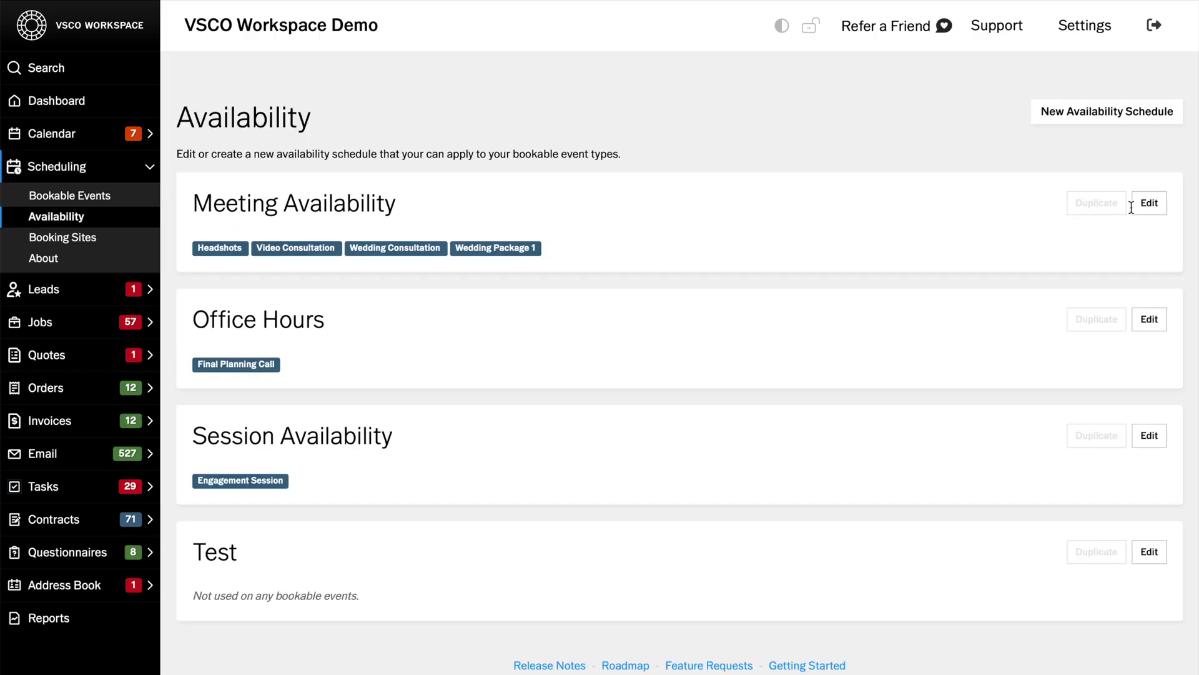
click(1149, 205)
scroll(992, 339, down, 8)
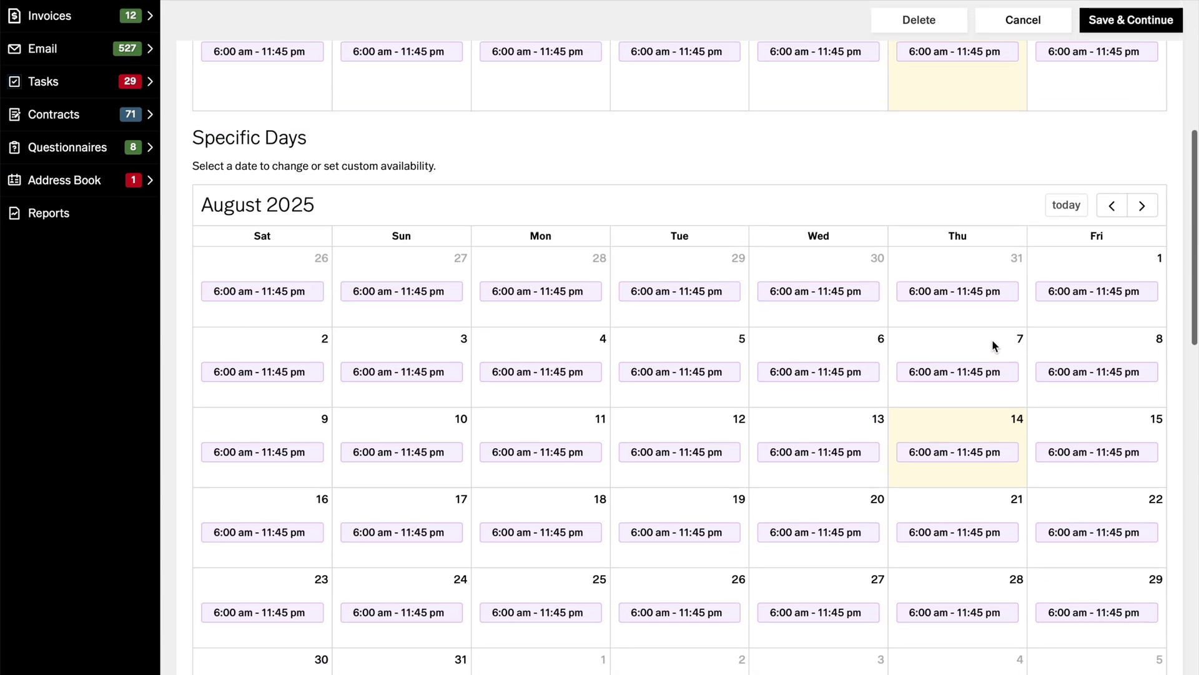
scroll(993, 340, down, 6)
scroll(993, 339, down, 2)
scroll(992, 339, down, 2)
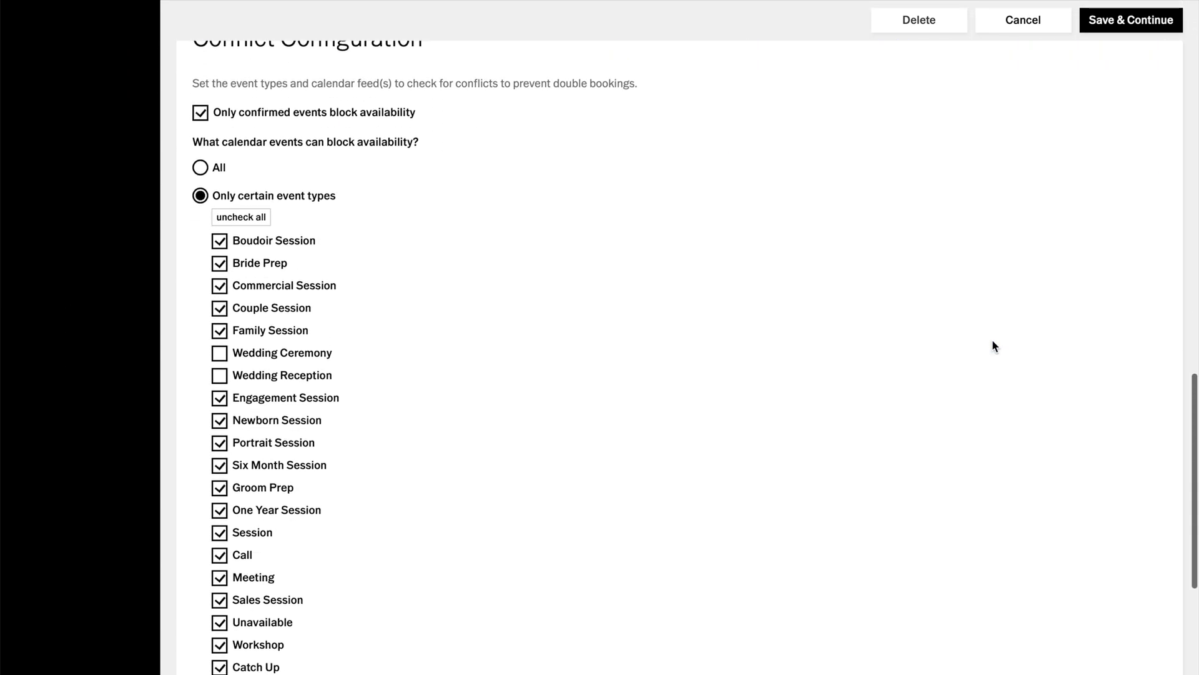
scroll(993, 340, down, 1)
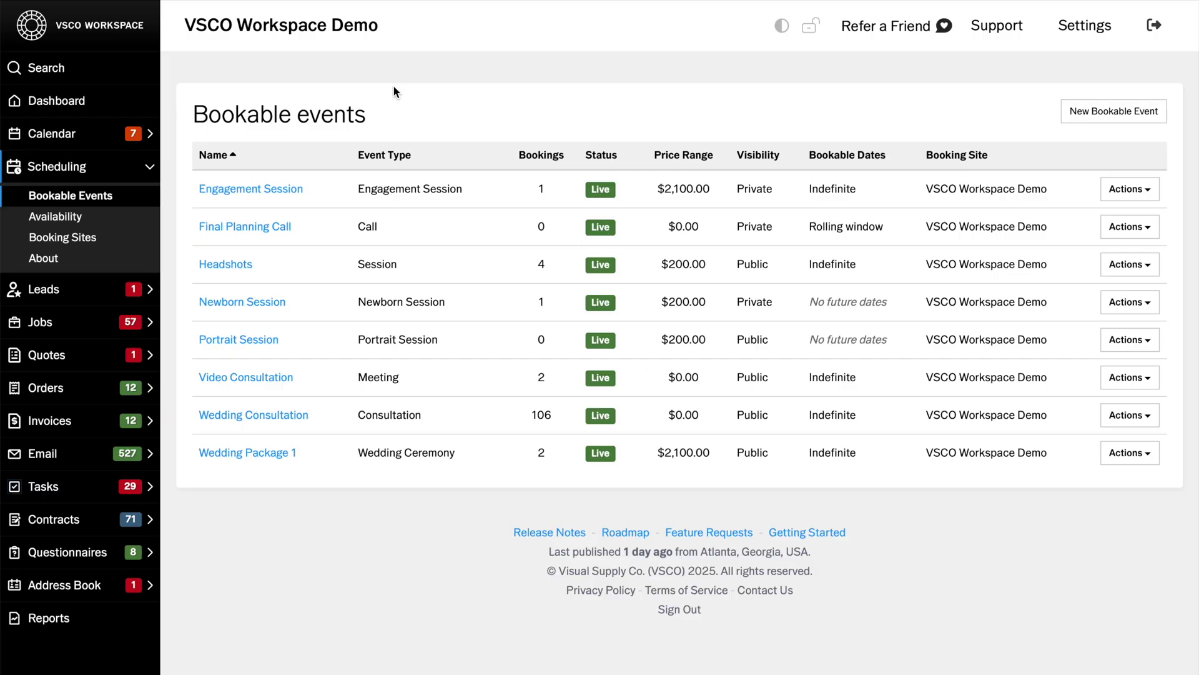
click(1129, 189)
click(1127, 219)
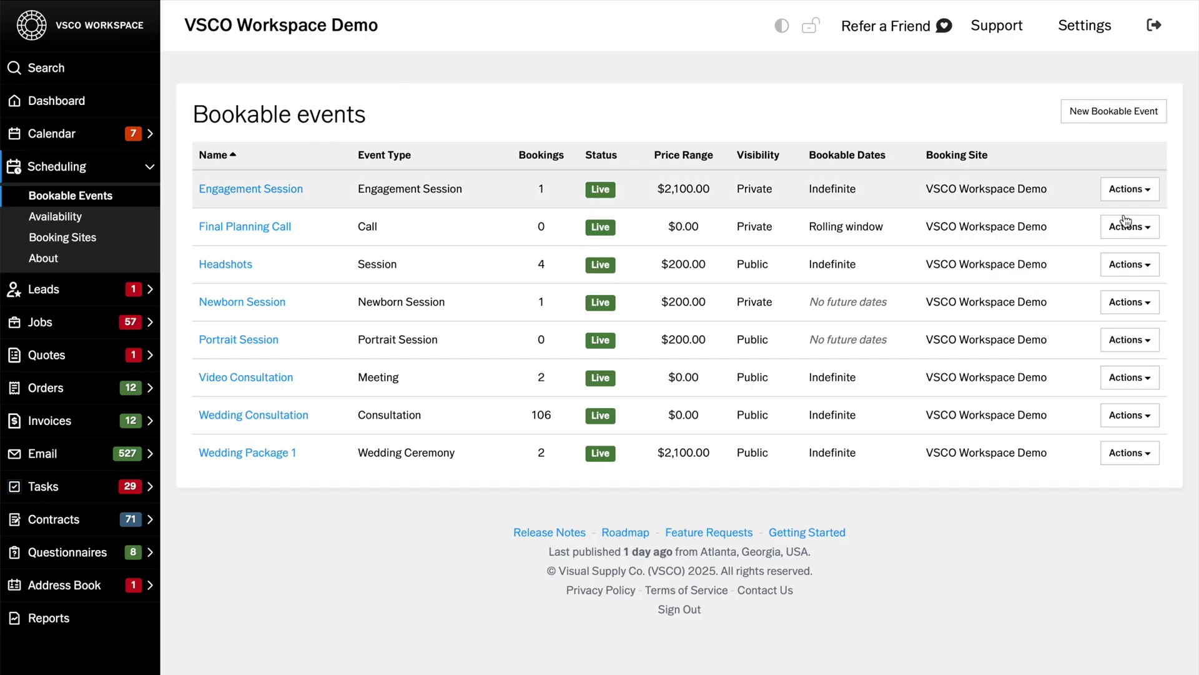
scroll(995, 269, down, 5)
scroll(884, 366, down, 1)
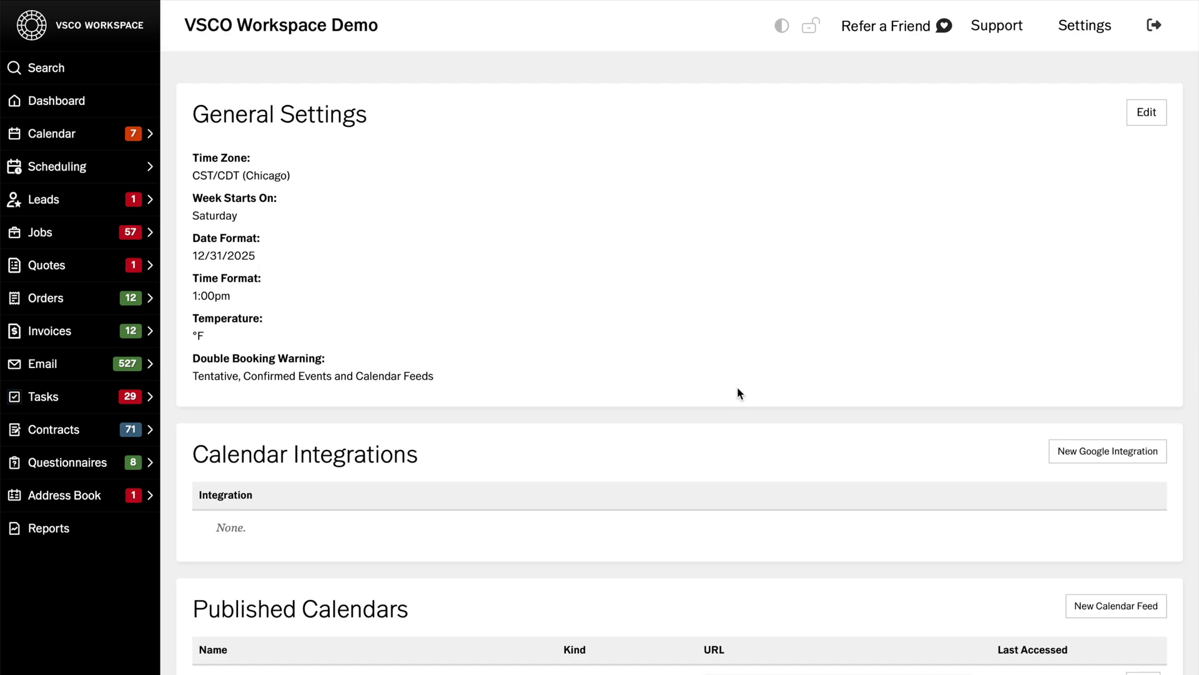
scroll(737, 387, down, 5)
scroll(738, 386, down, 5)
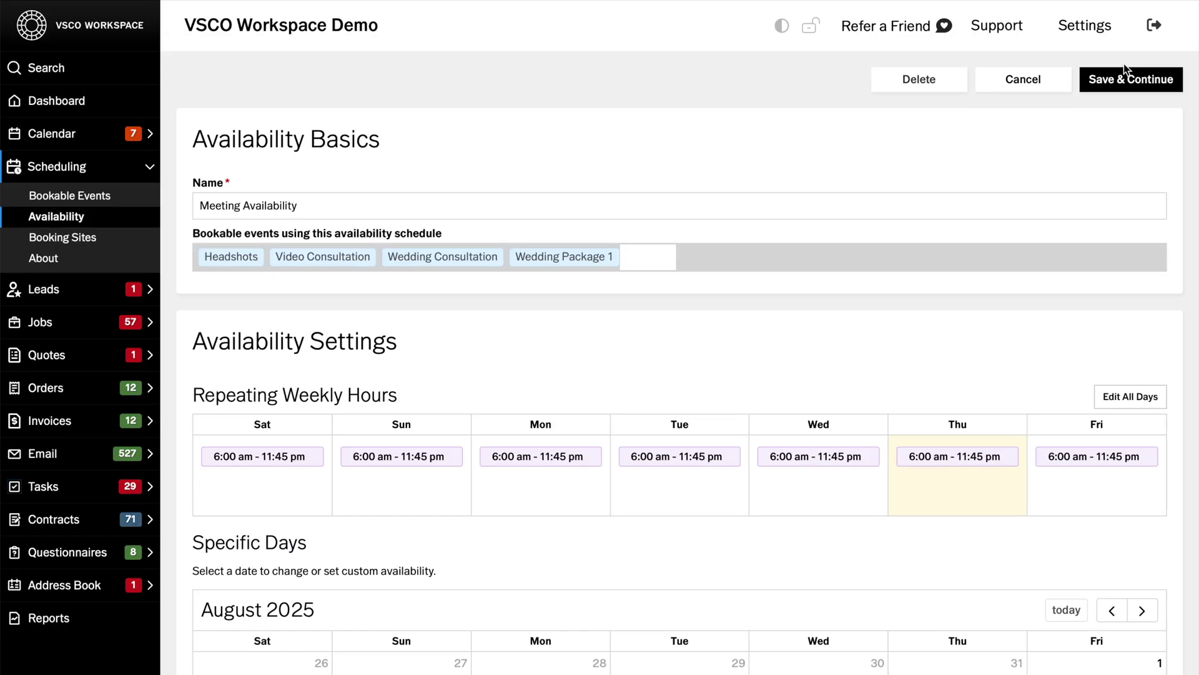
scroll(1124, 64, down, 5)
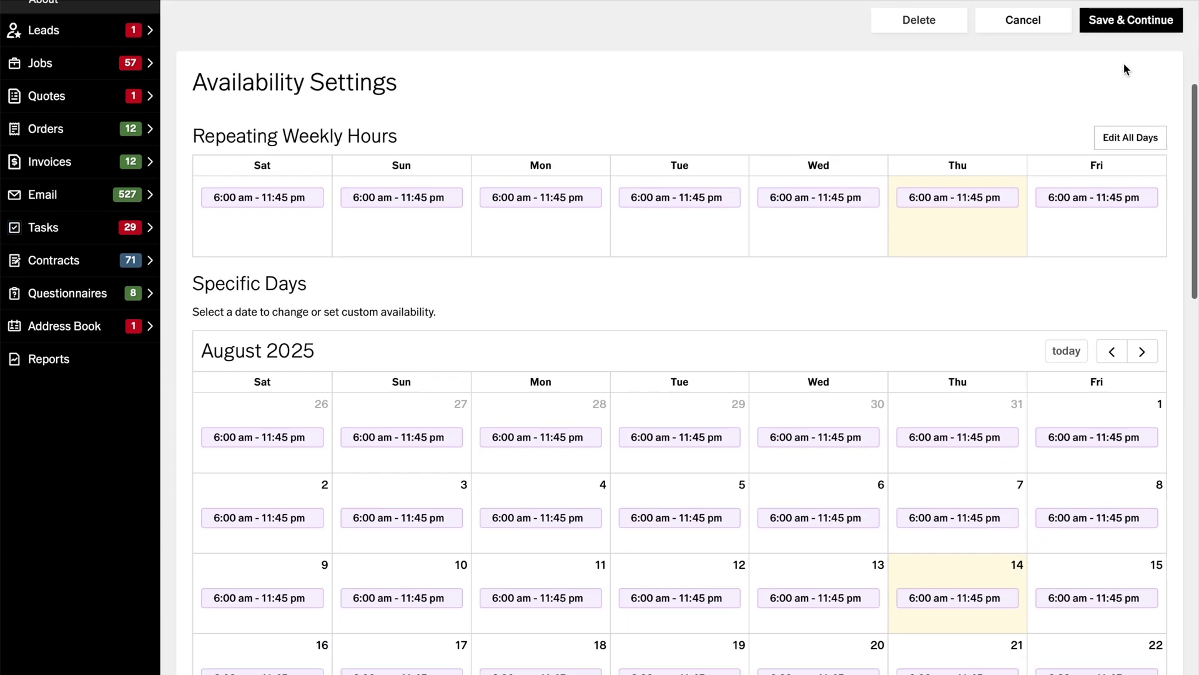
scroll(1124, 63, down, 5)
scroll(1124, 63, down, 5)
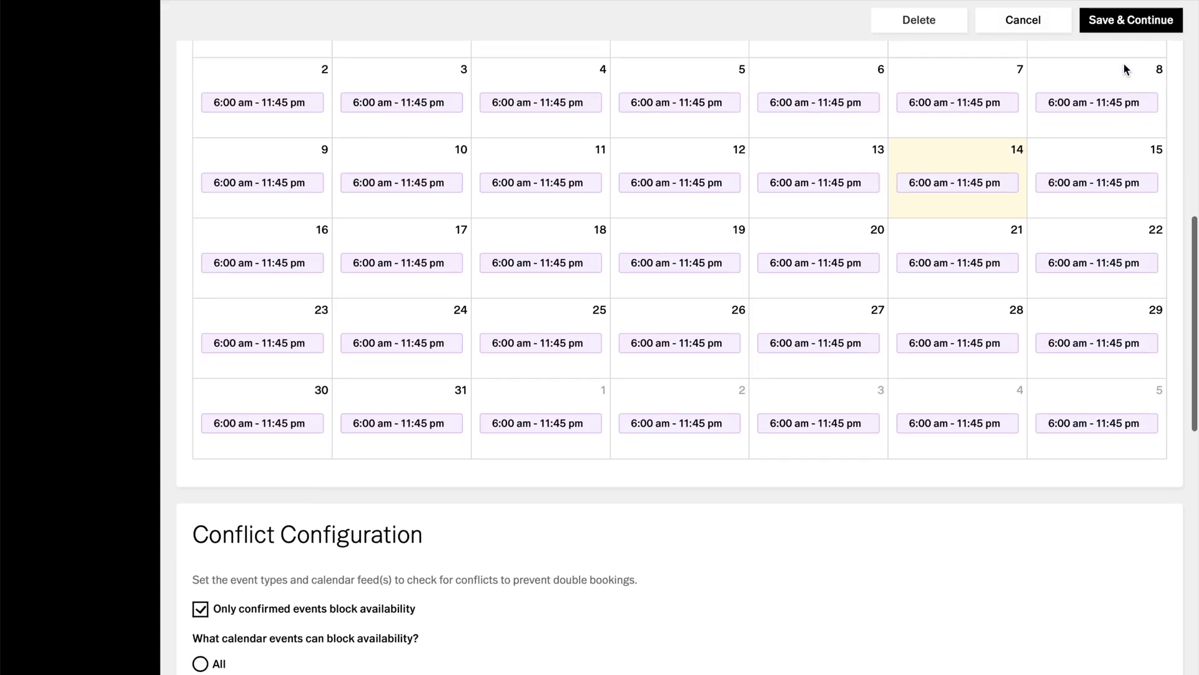
scroll(1124, 65, down, 2)
scroll(1123, 64, down, 2)
scroll(1124, 64, up, 1)
scroll(1123, 64, up, 6)
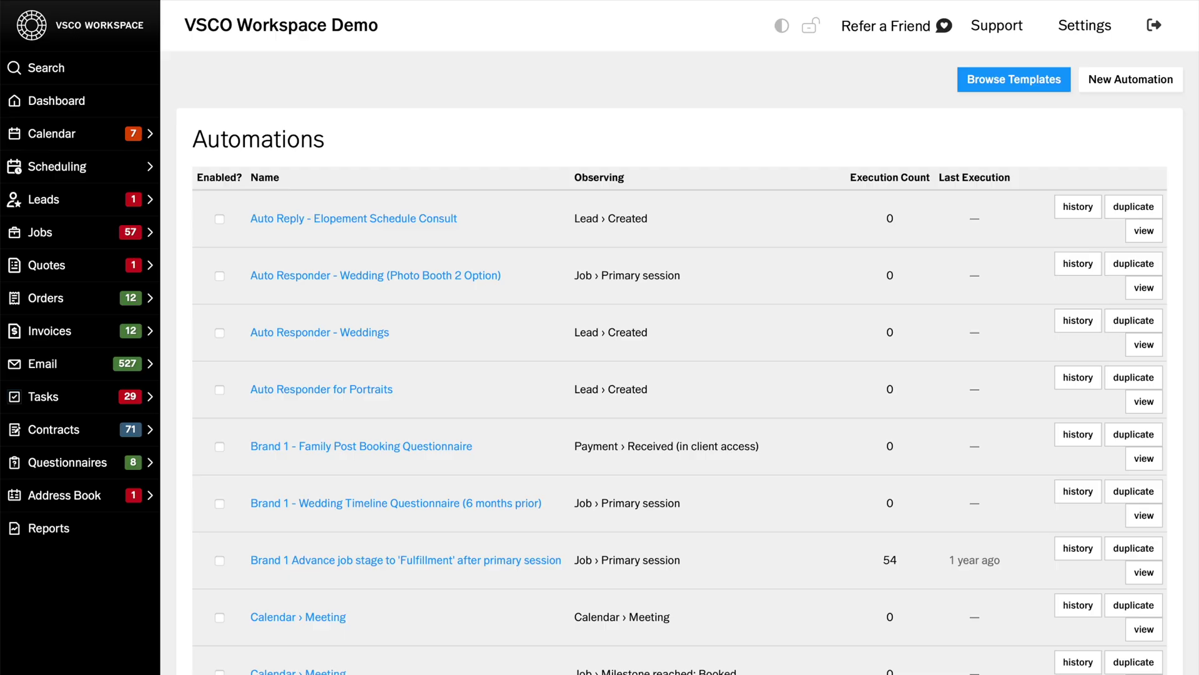
scroll(175, 125, down, 2)
scroll(176, 125, down, 2)
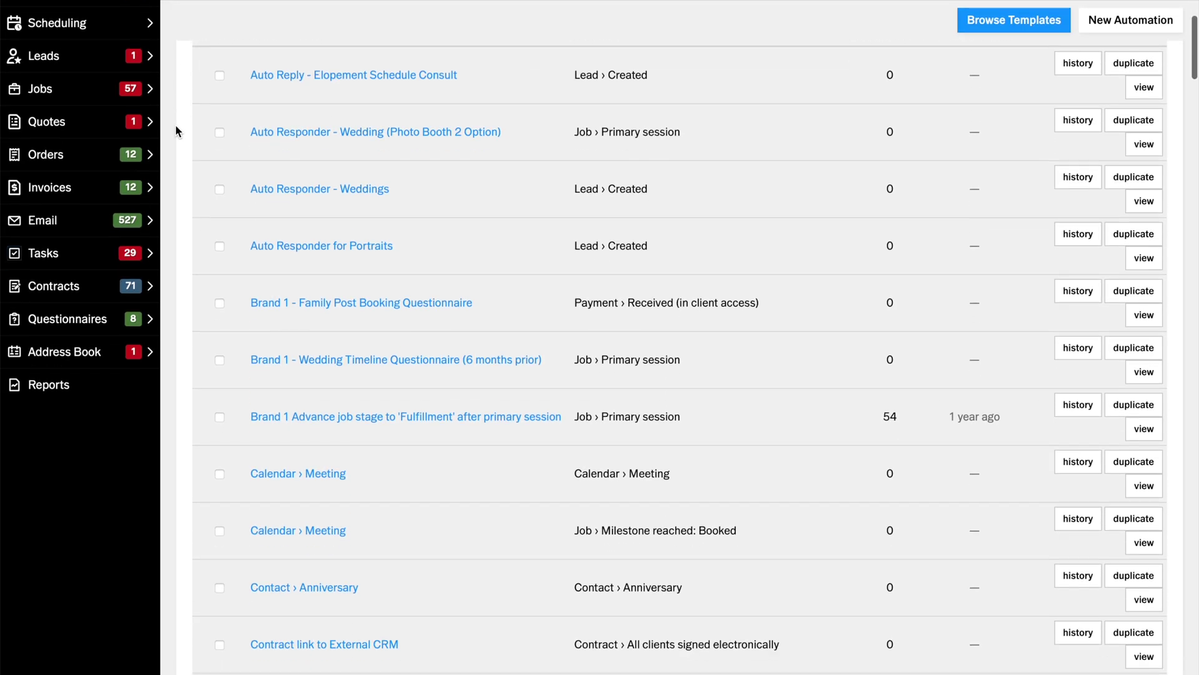
scroll(176, 125, down, 1)
scroll(176, 125, down, 2)
scroll(176, 125, down, 1)
scroll(175, 124, down, 1)
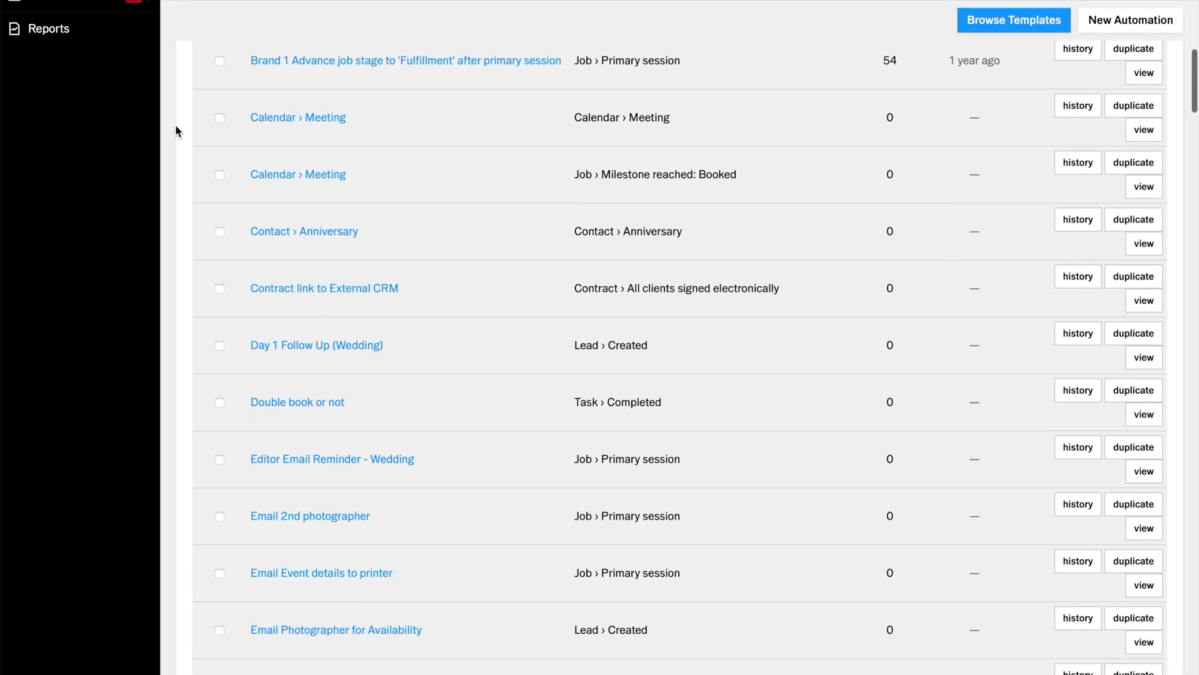
scroll(176, 125, down, 1)
scroll(175, 126, down, 2)
scroll(175, 126, down, 1)
scroll(174, 126, down, 2)
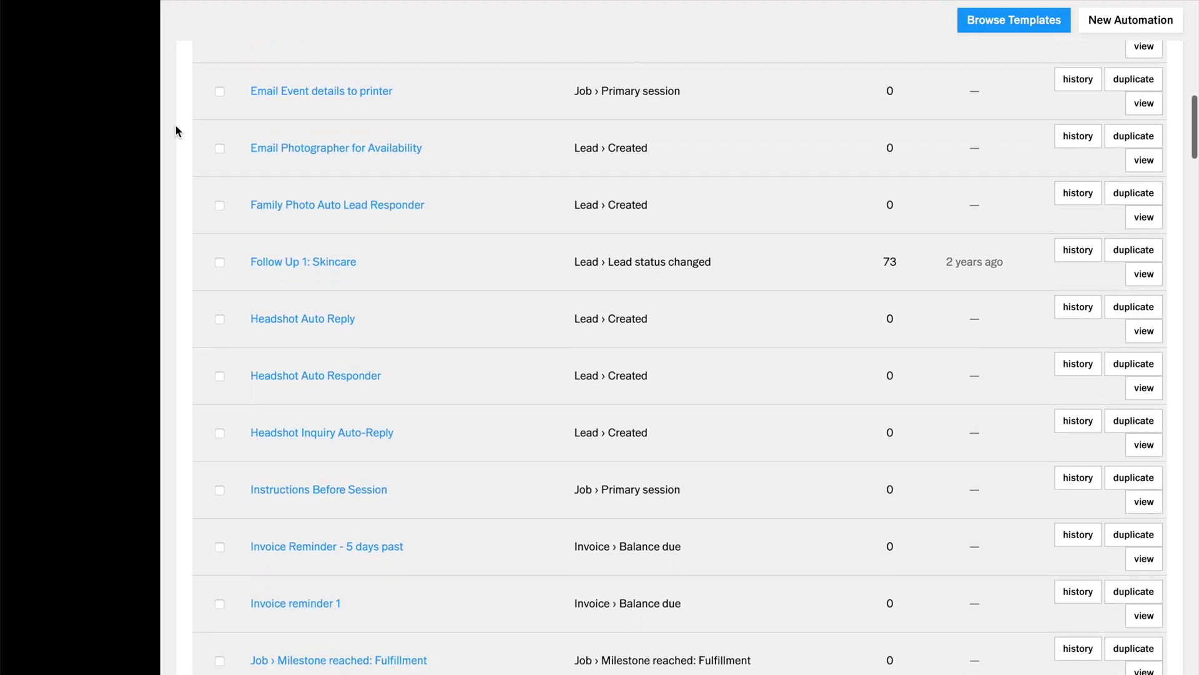
scroll(176, 126, down, 1)
scroll(176, 127, down, 2)
scroll(176, 126, down, 2)
scroll(175, 126, down, 1)
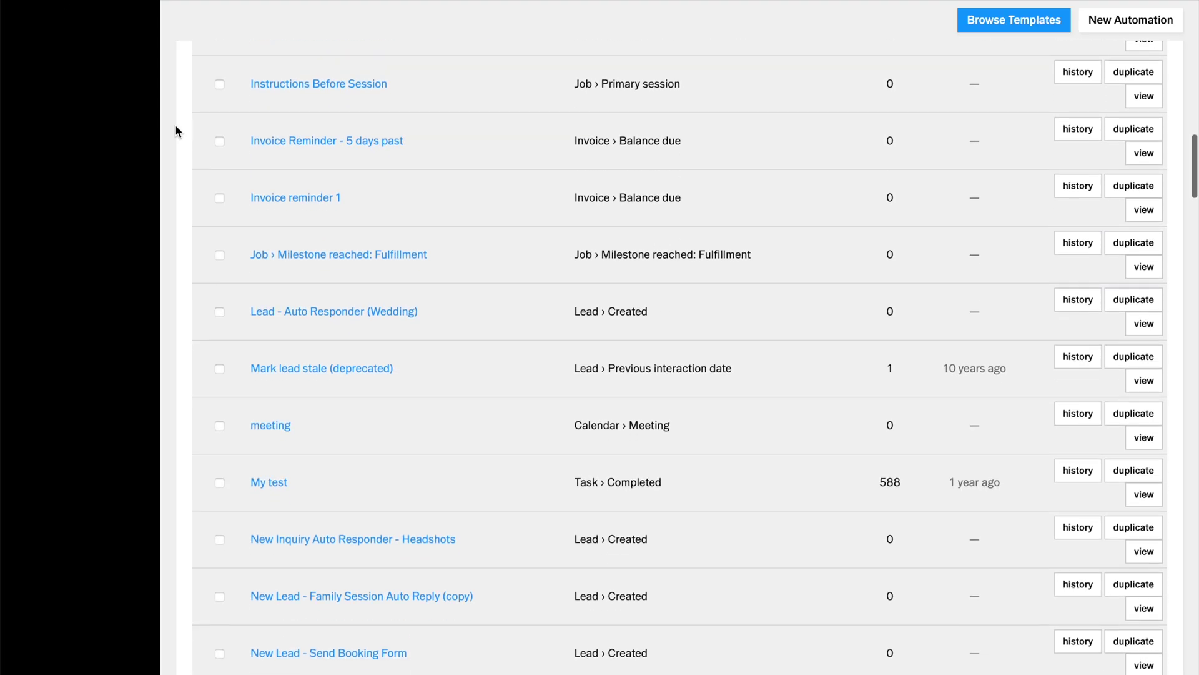
scroll(175, 126, down, 1)
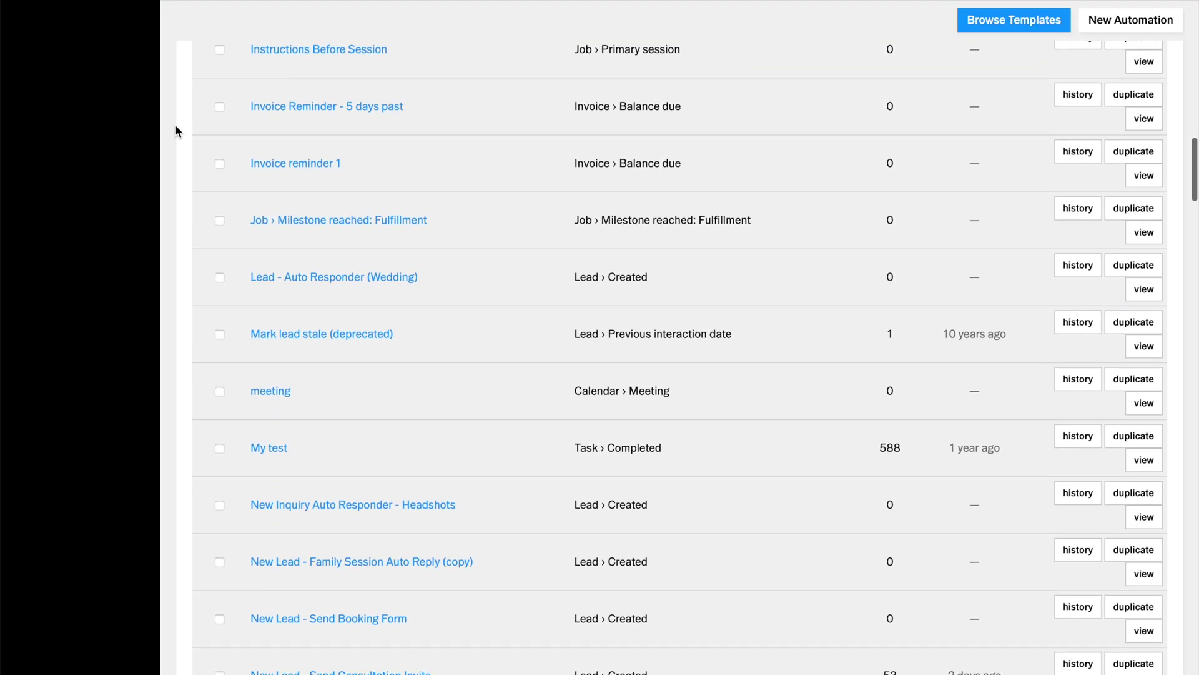
Step: Open Browse Templates from the Automations list
click(996, 20)
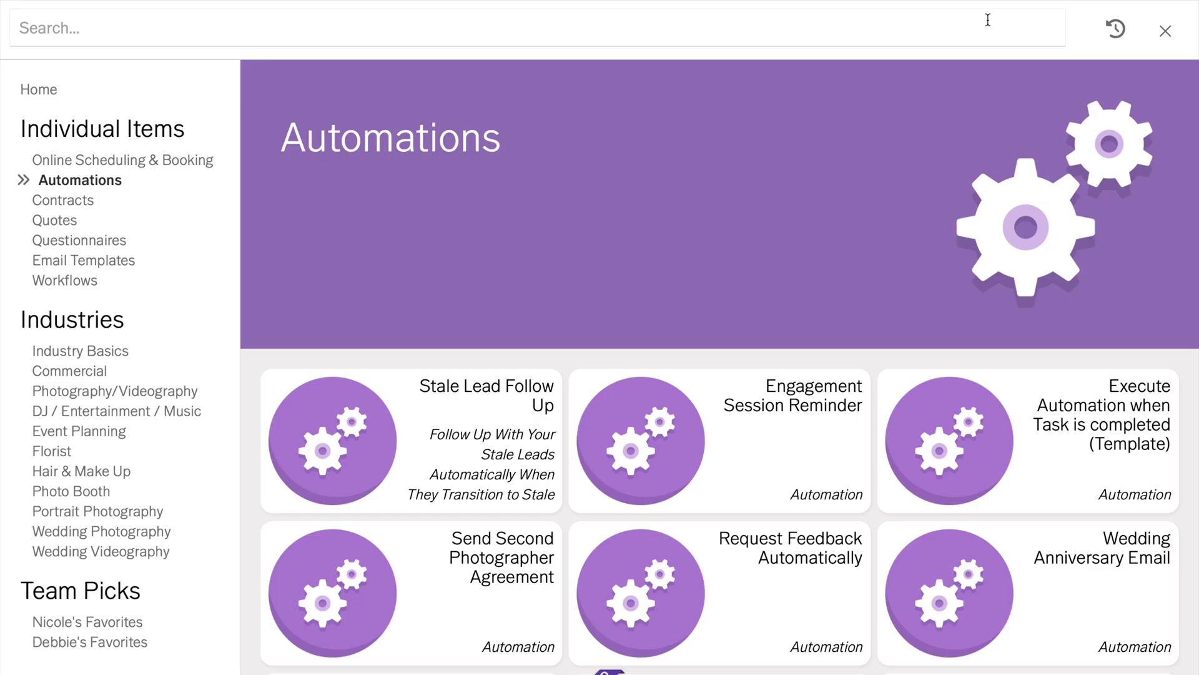
scroll(523, 231, down, 2)
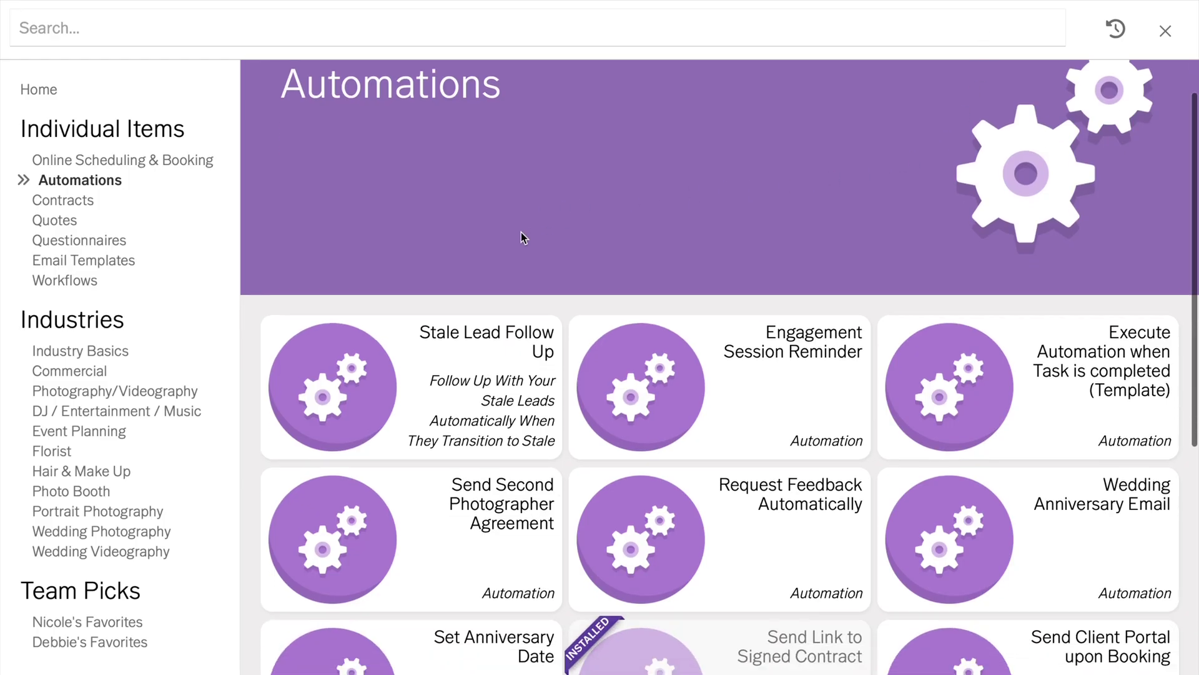
scroll(522, 231, down, 2)
scroll(521, 231, down, 2)
scroll(522, 231, down, 1)
scroll(522, 239, down, 2)
scroll(522, 240, down, 1)
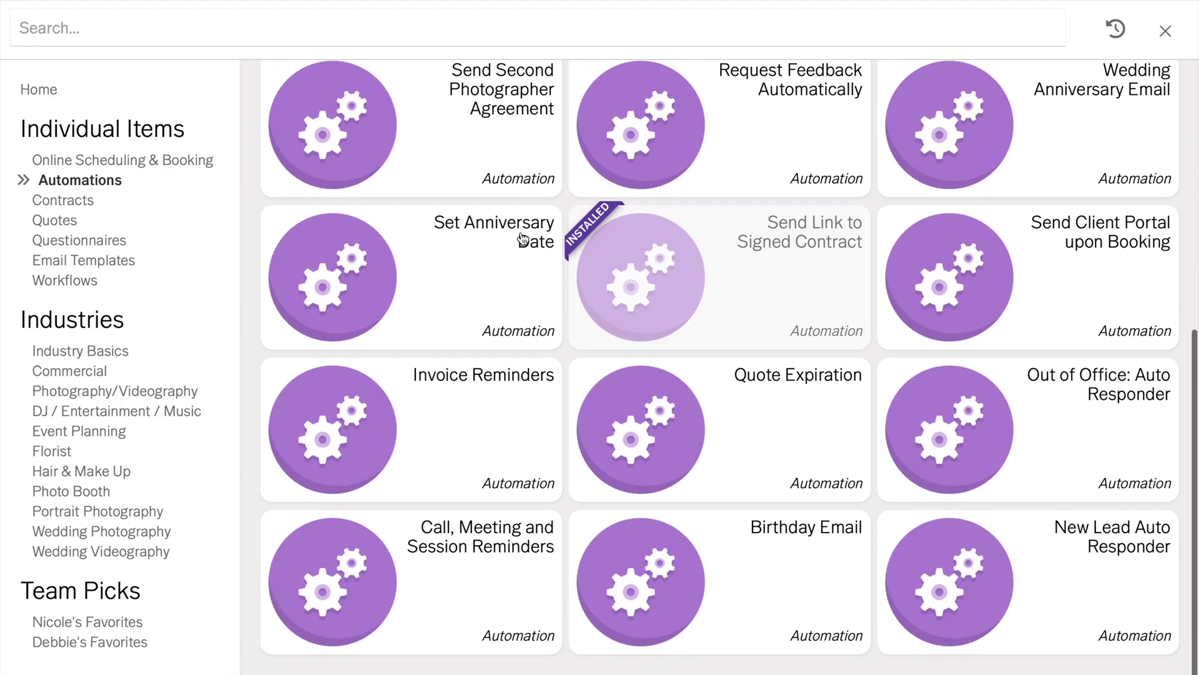
Step: Install the three Invoice Reminders automations and view the Wedding Reminder automation's details
click(485, 402)
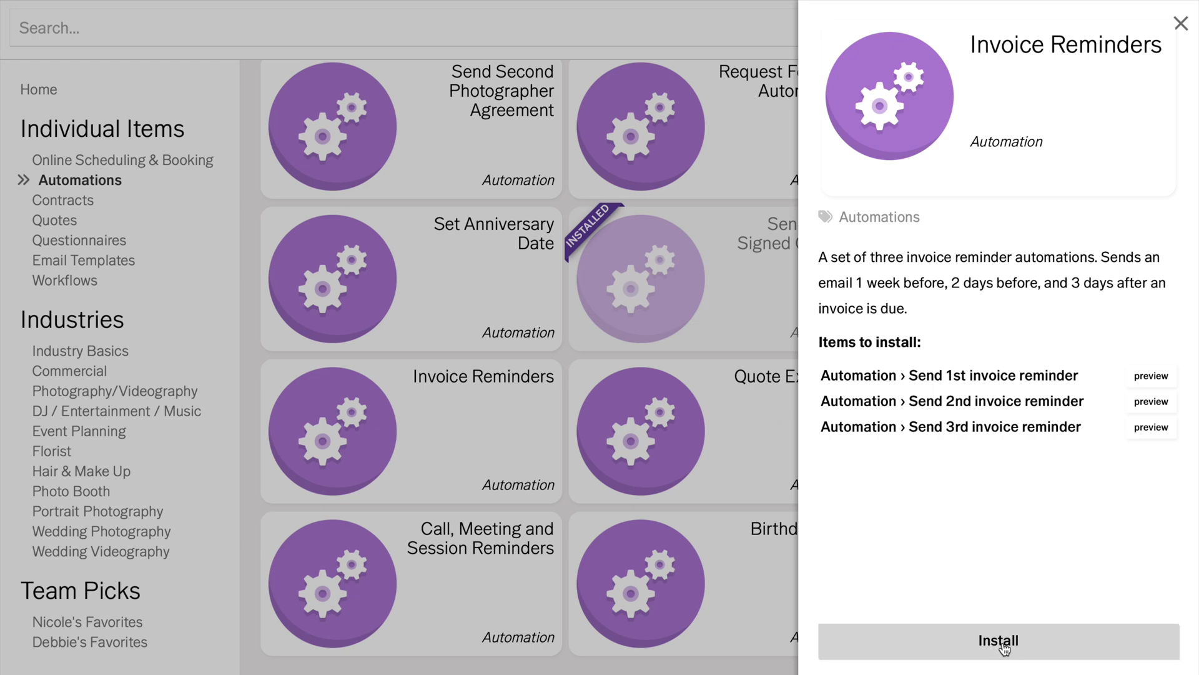
click(1003, 645)
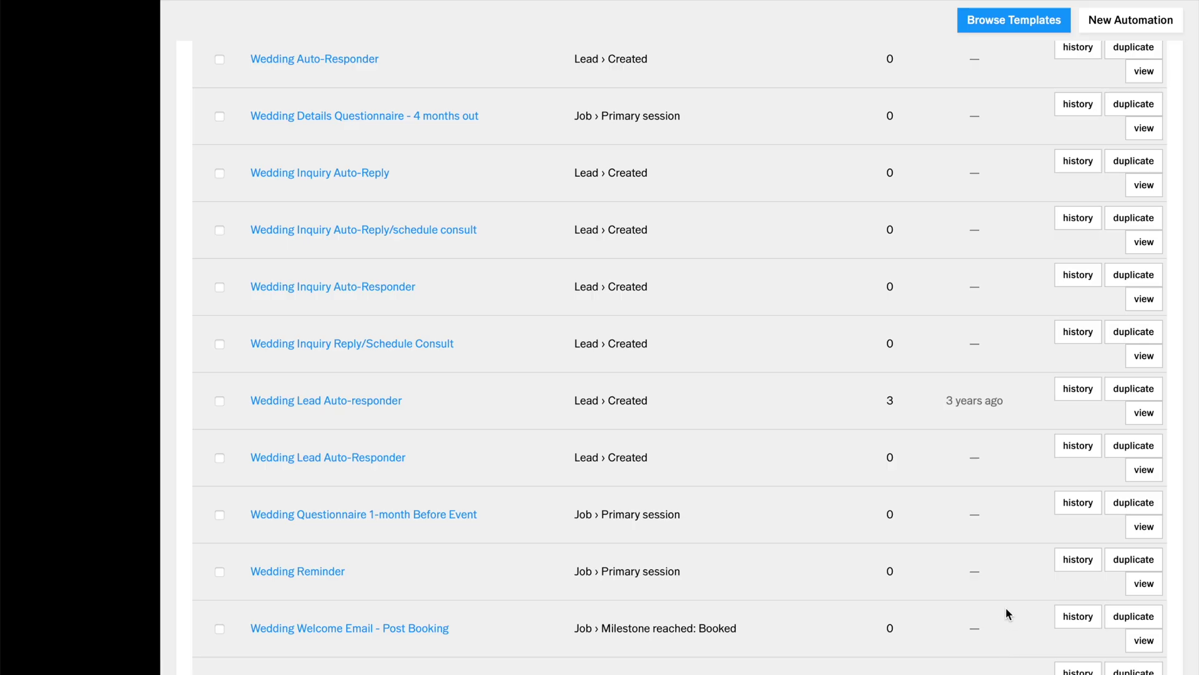
click(1148, 582)
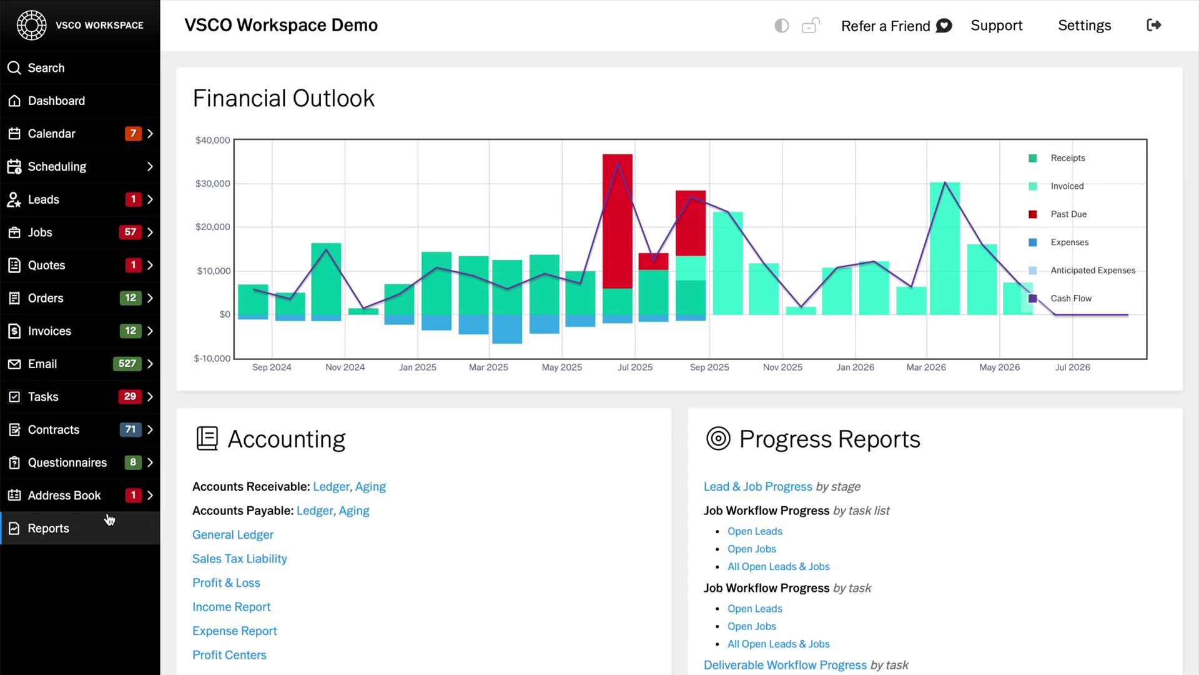
scroll(681, 486, down, 3)
scroll(682, 486, down, 3)
scroll(681, 486, down, 3)
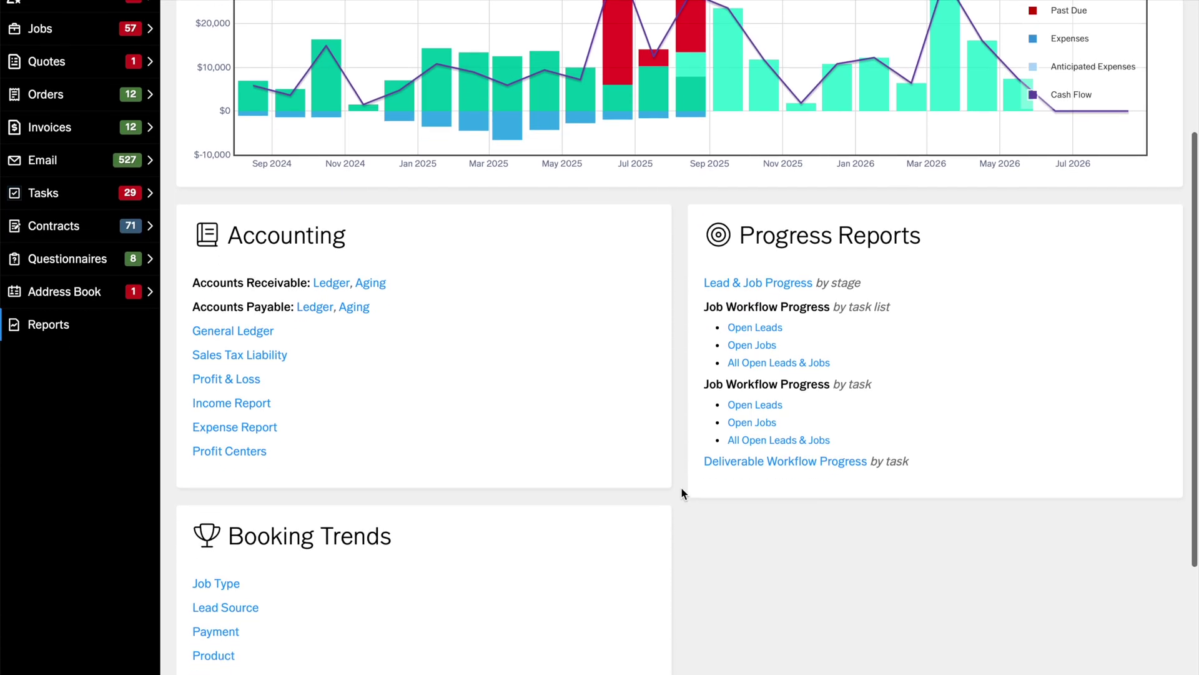
scroll(681, 486, down, 2)
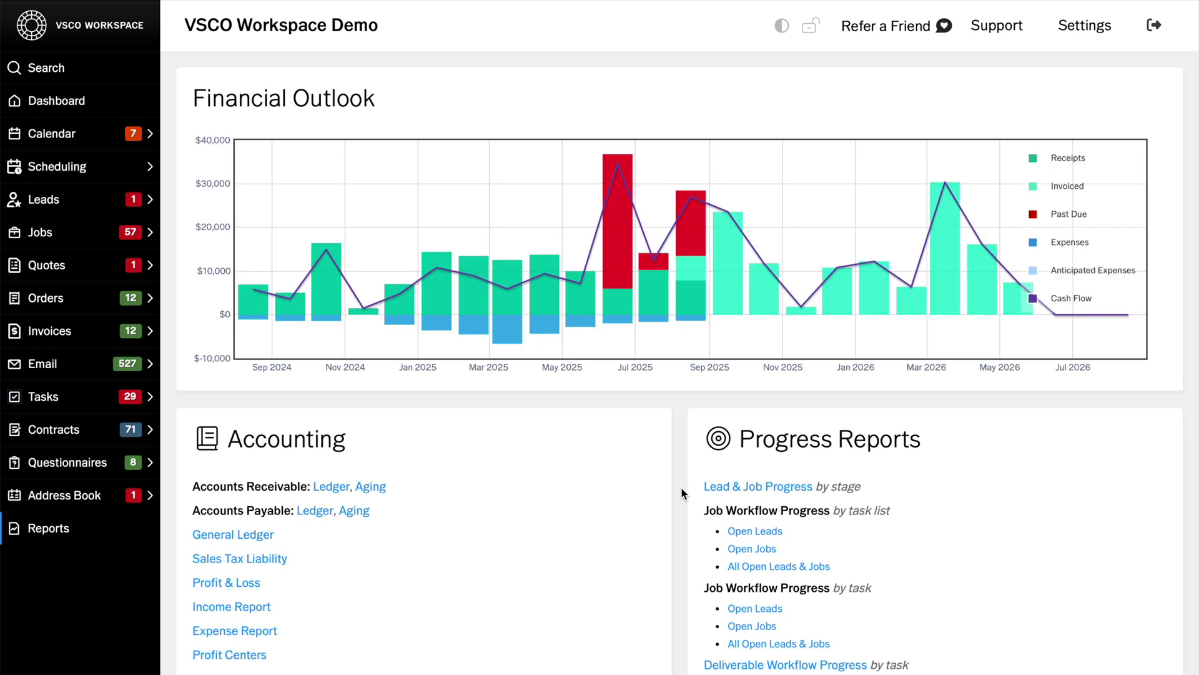
scroll(683, 493, down, 4)
scroll(681, 486, down, 3)
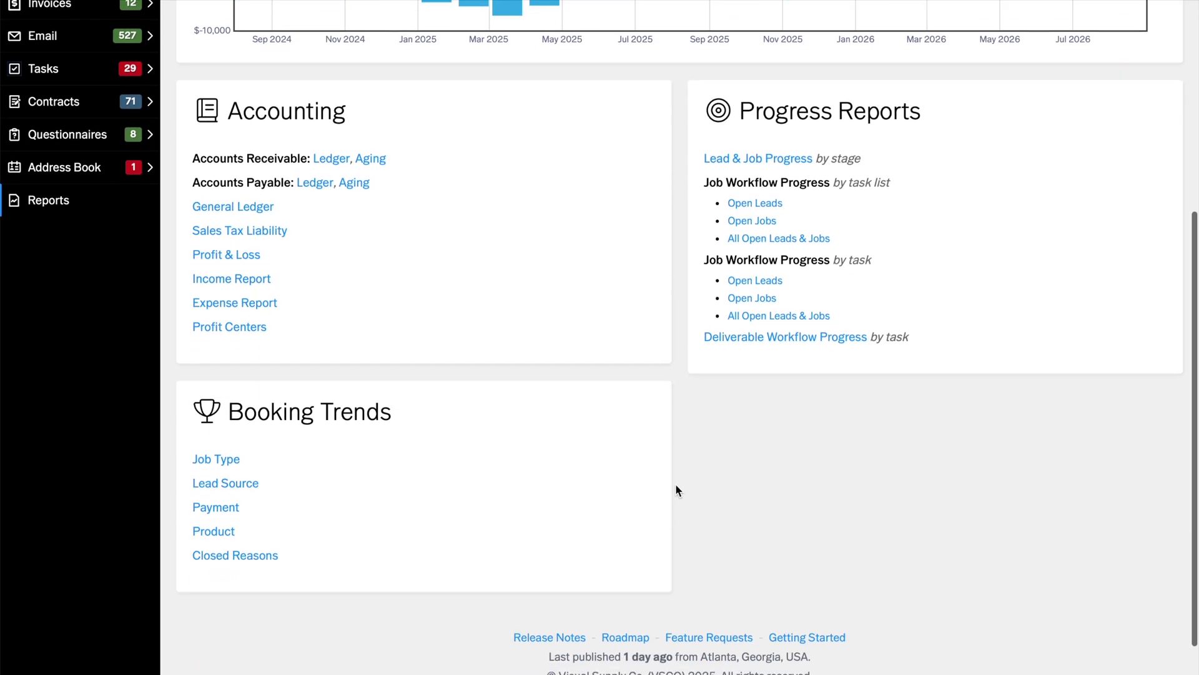
Step: Open the Lead Source report under Booking Trends
click(208, 483)
scroll(205, 477, down, 2)
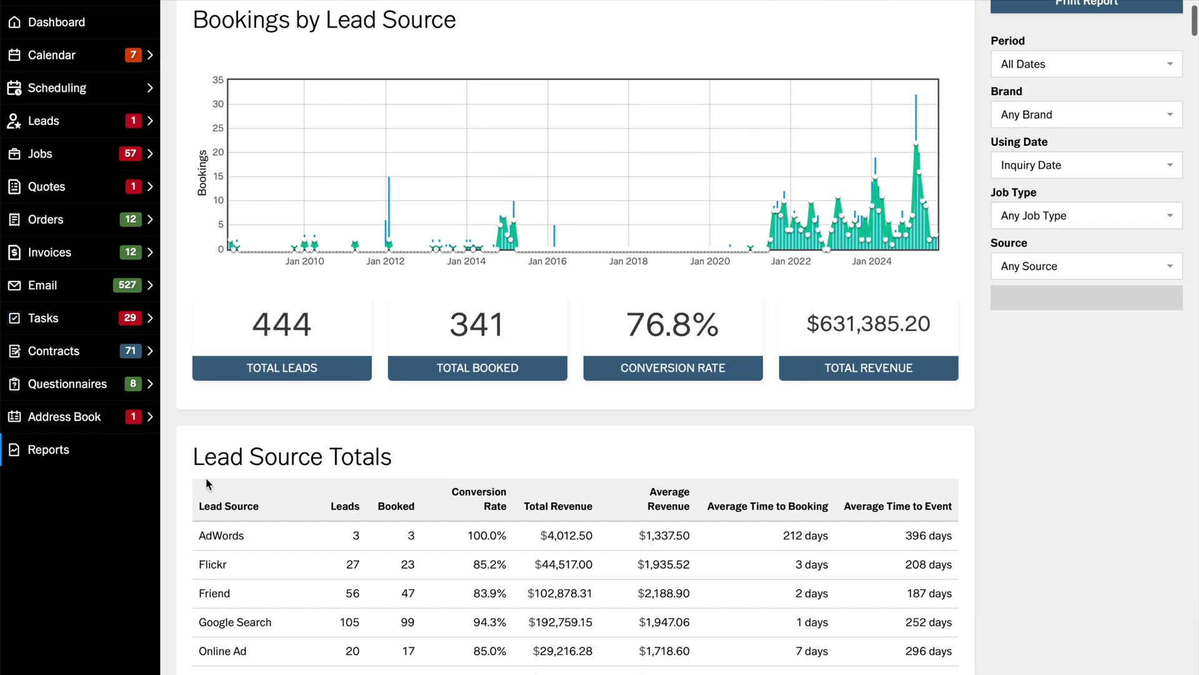
scroll(205, 477, down, 3)
scroll(205, 477, down, 2)
scroll(205, 477, down, 2)
scroll(205, 477, down, 1)
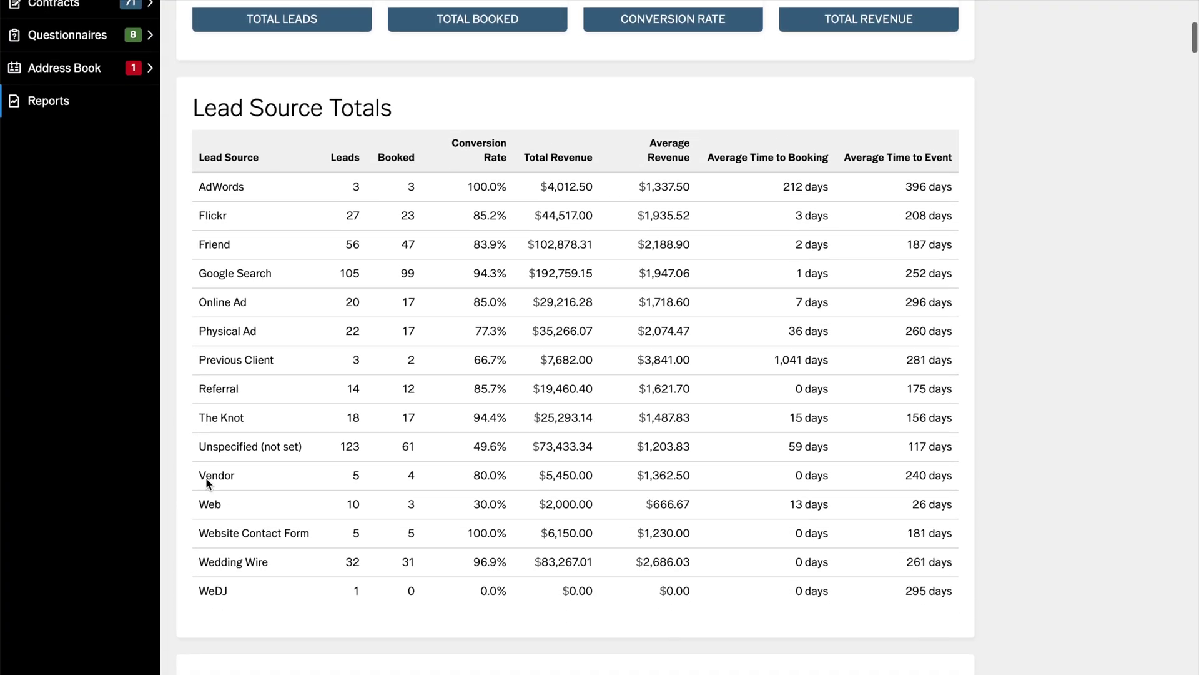
scroll(205, 478, down, 1)
scroll(206, 477, down, 2)
scroll(206, 477, down, 2)
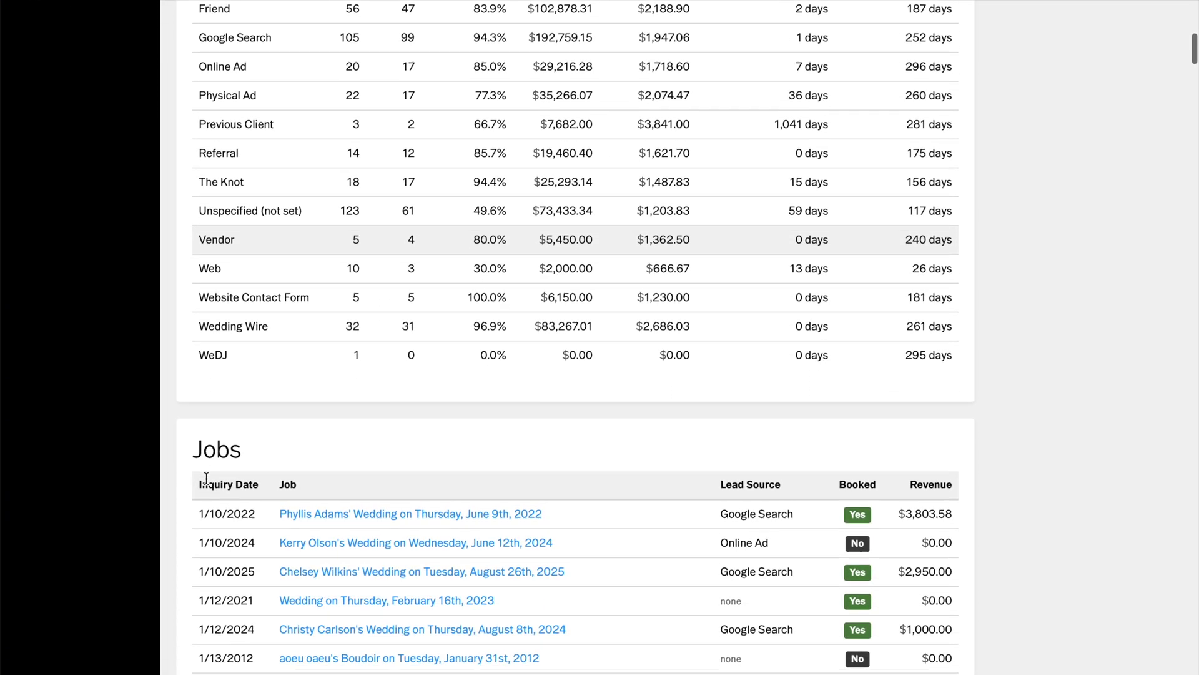